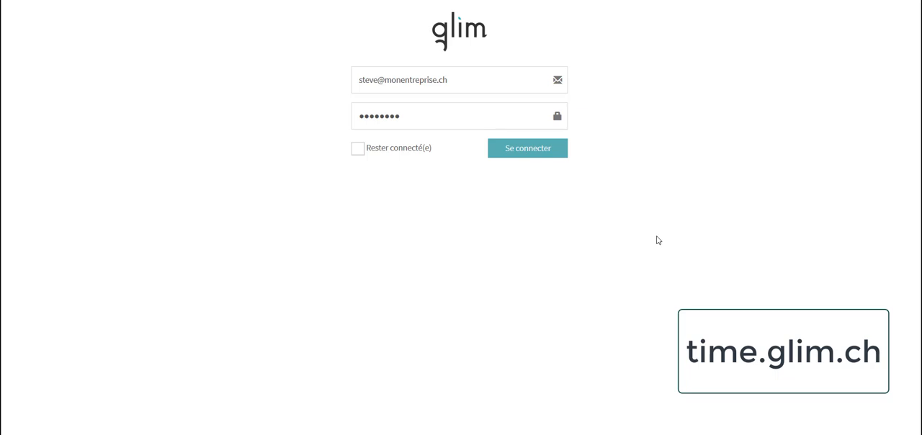
- Log in with the prefilled account credentials and open the base of titles and details
left_click(485, 82)
left_click(469, 98)
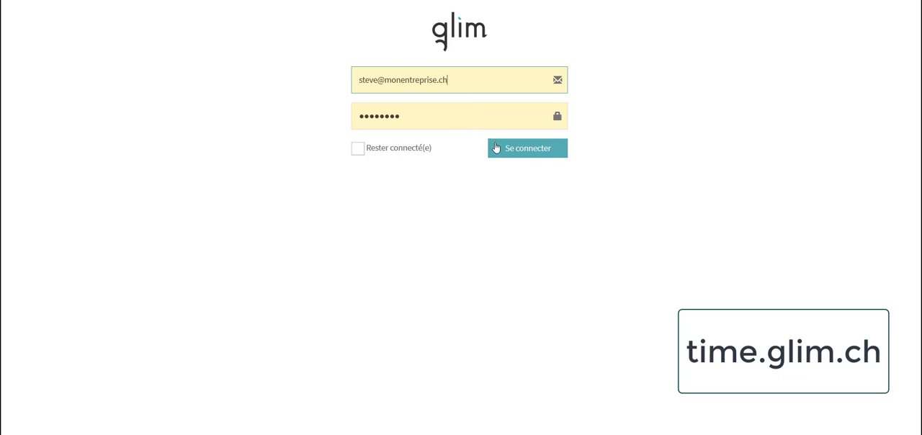
left_click(523, 151)
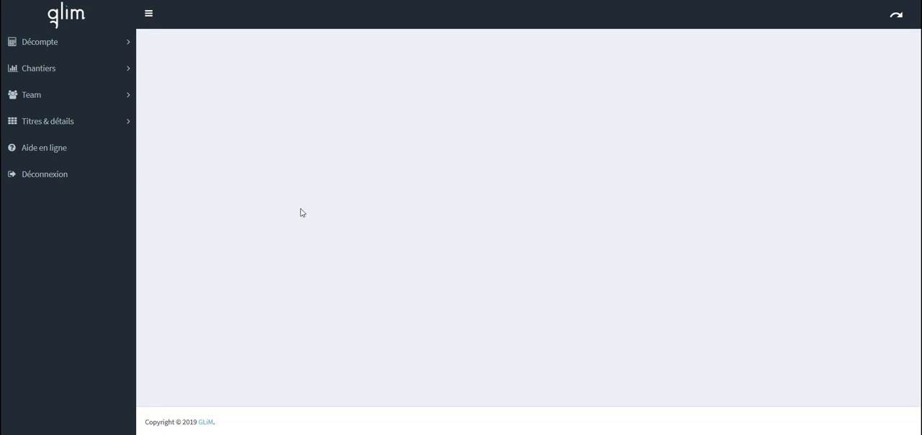
left_click(70, 122)
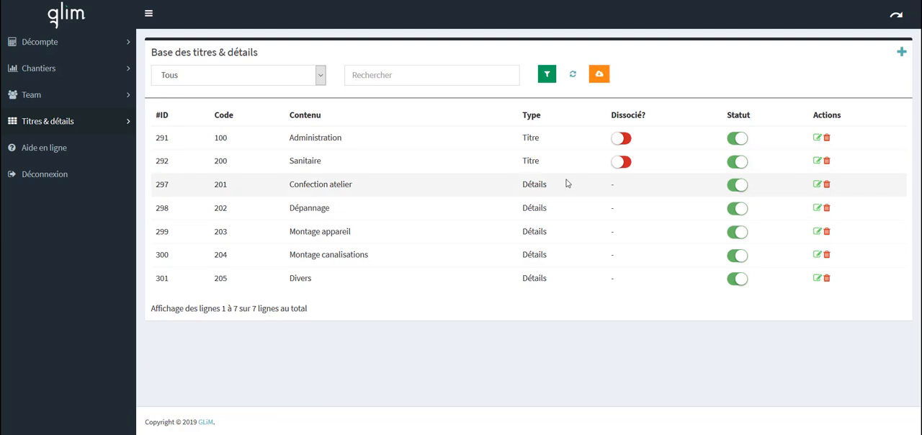
- Start a new entry of type Titre and give it the code 300
left_click(900, 55)
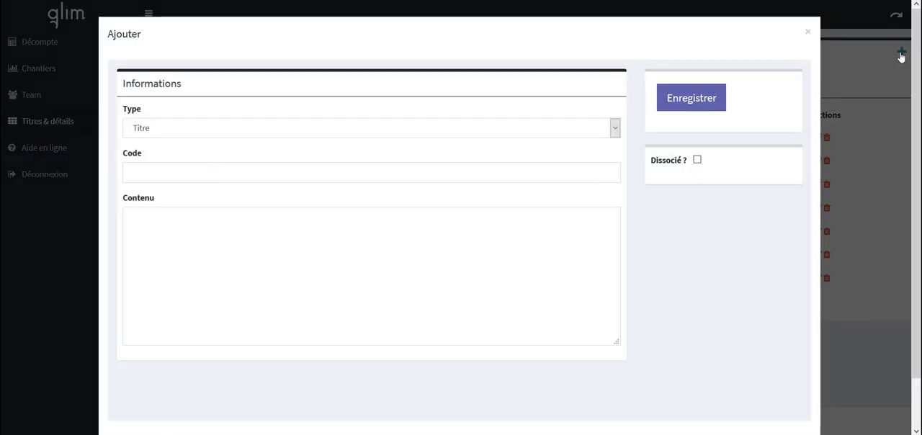
left_click(614, 135)
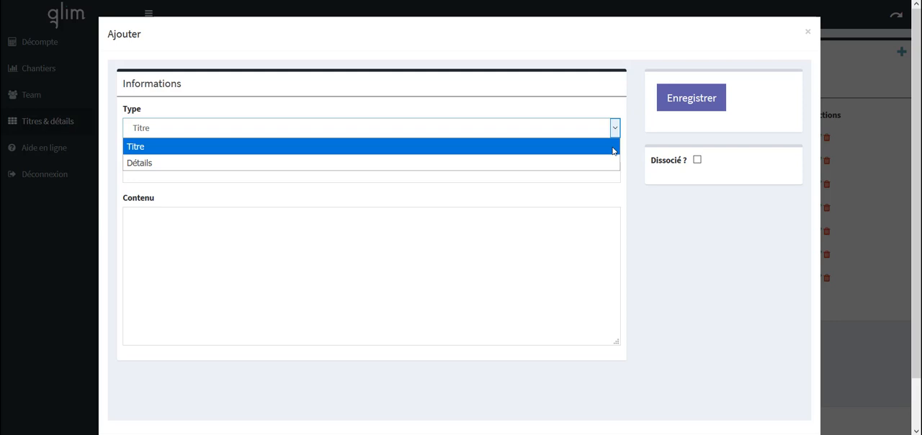
left_click(614, 150)
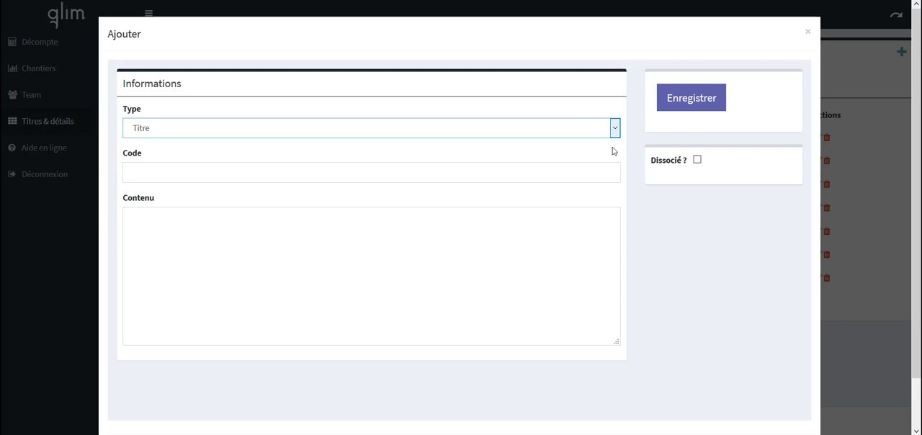
left_click(543, 173)
type("3")
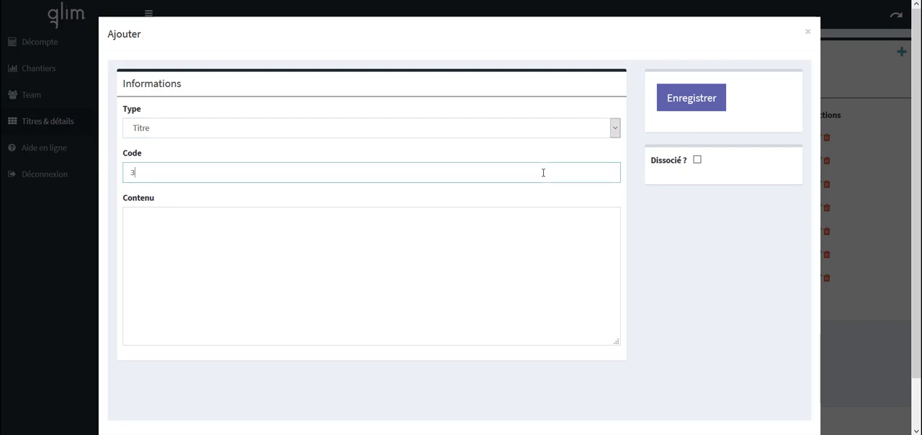
type("00")
key("Tab")
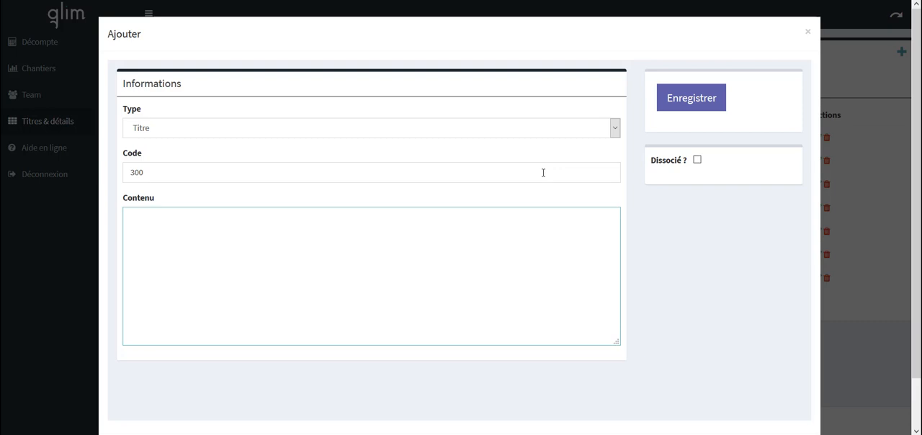
- Enter Chauffage as the title's content, leave Dissocié unchecked, save the entry and refresh the list
type("Chauffage")
left_click(698, 164)
left_click(697, 161)
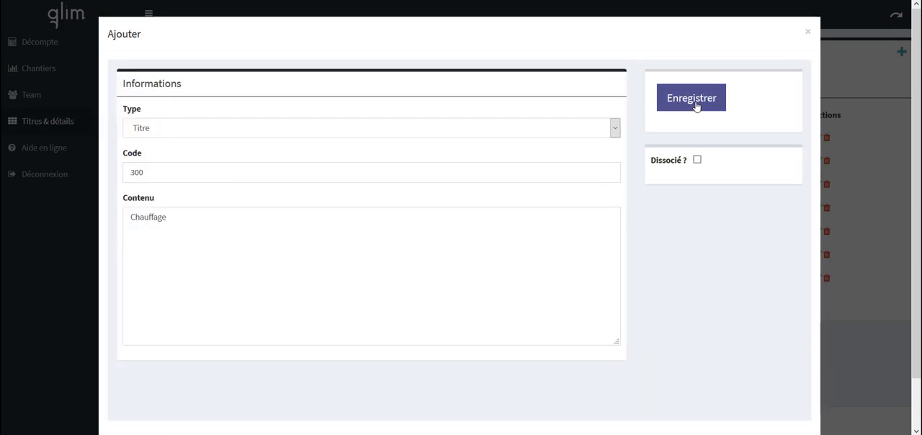
left_click(857, 337)
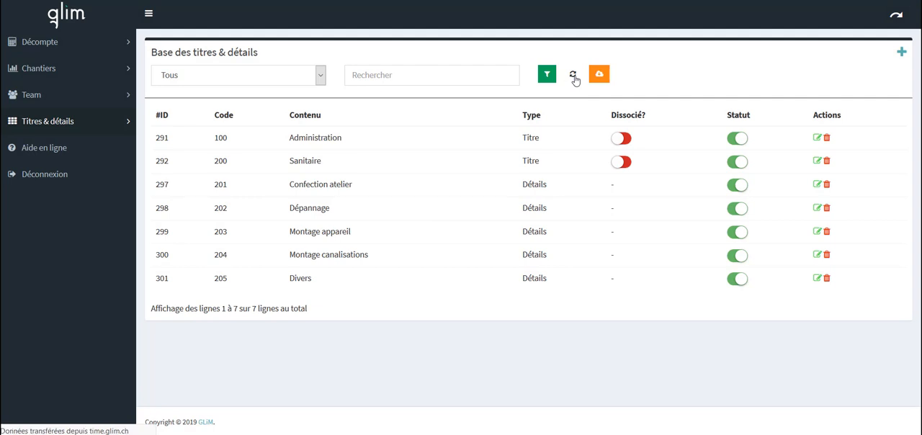
left_click(573, 76)
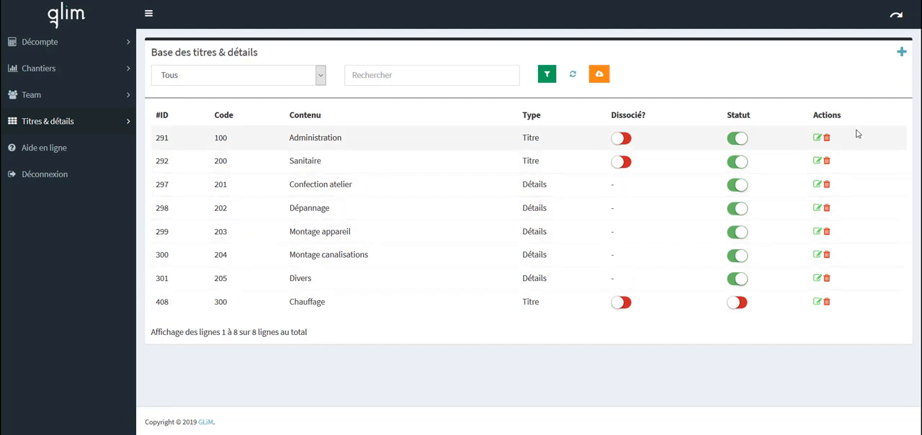
- Start a new entry of type Détails and attach it to the title 300 | Chauffage
left_click(901, 55)
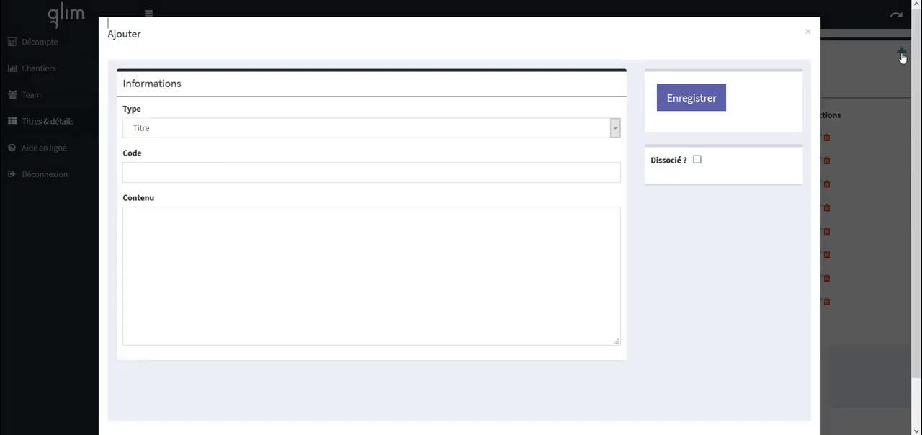
left_click(615, 133)
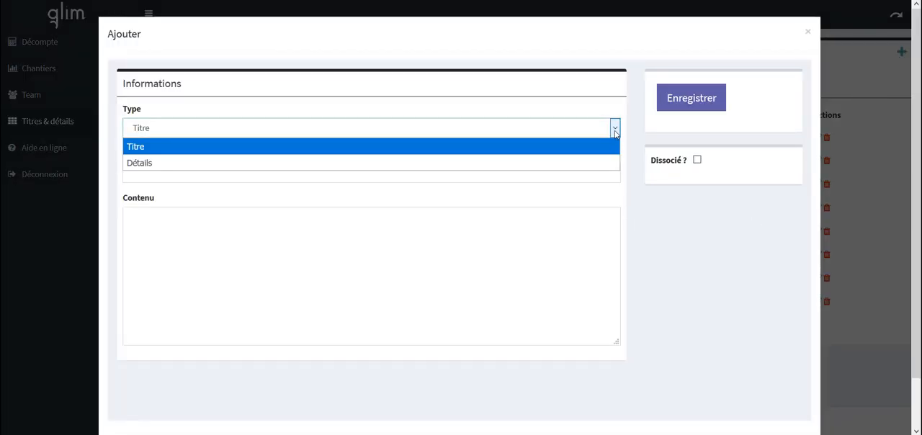
left_click(582, 164)
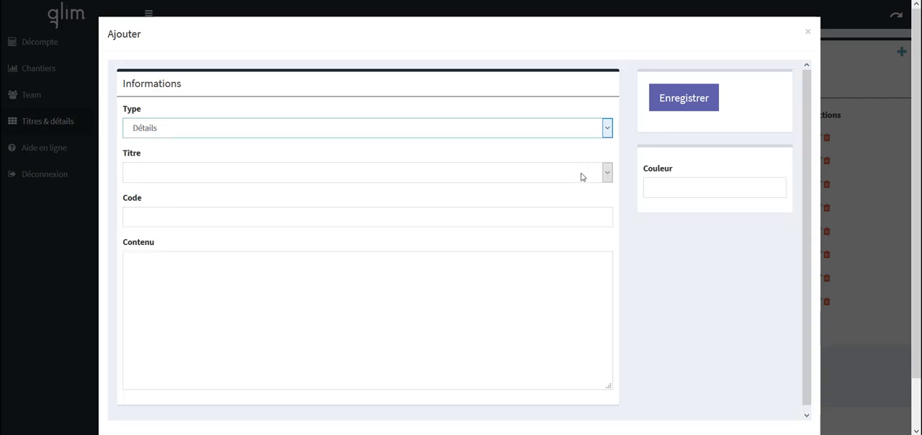
left_click(582, 177)
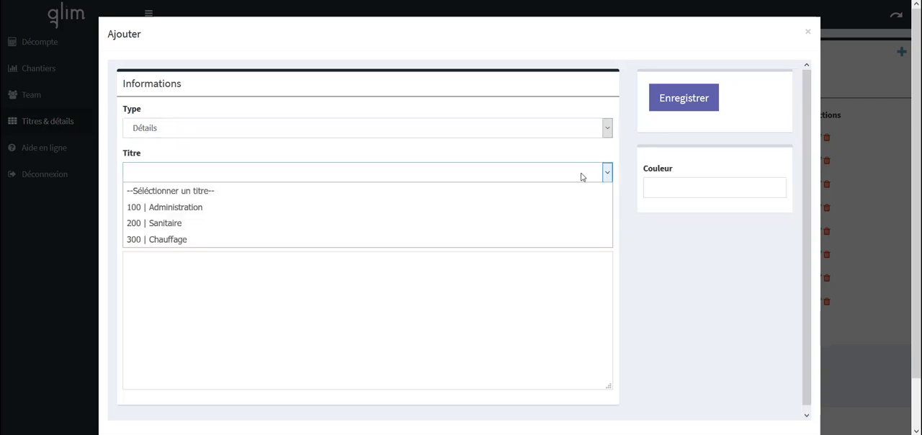
left_click(489, 242)
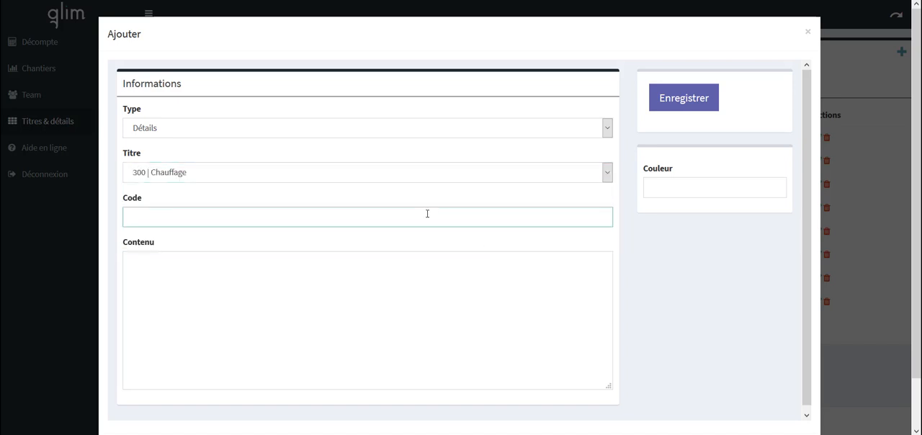
- Give the detail entry the code 301 and the content "Installation tuyauterie"
type("301")
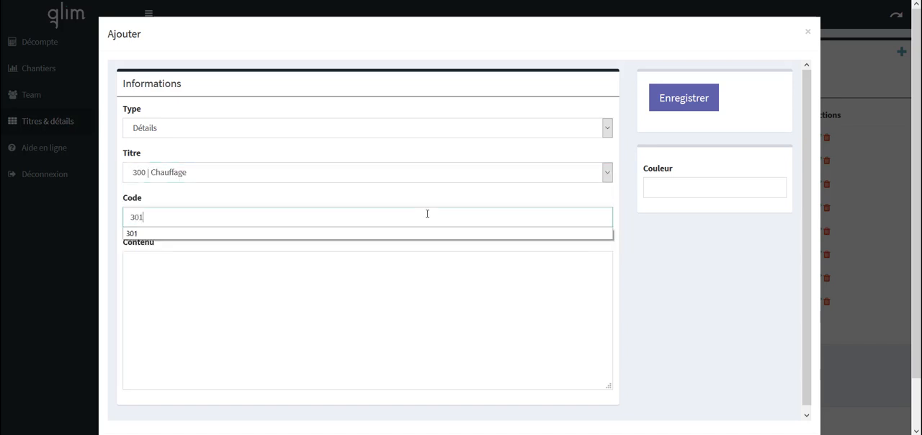
left_click(363, 236)
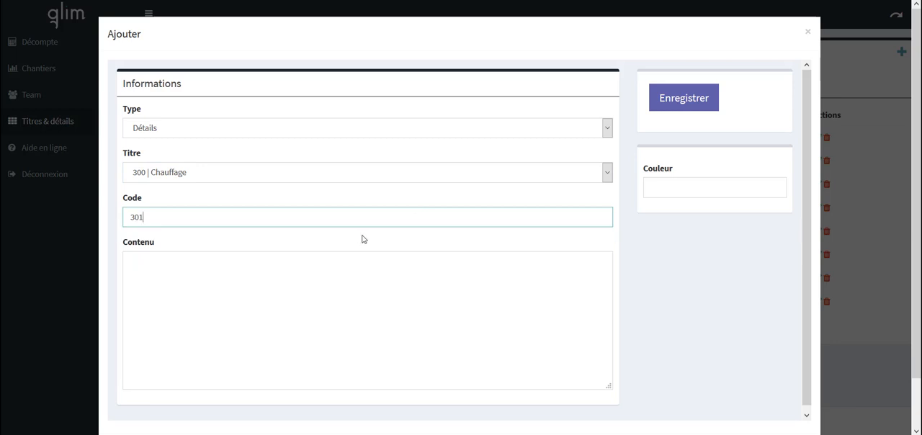
left_click(183, 271)
type("I")
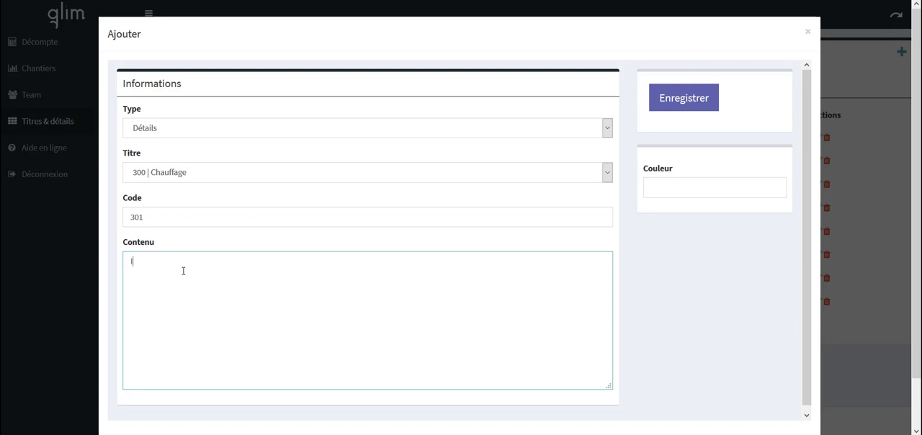
type("nstallation tuyauterie")
- Set the detail's colour to red #de3030 and save the entry
left_click(690, 189)
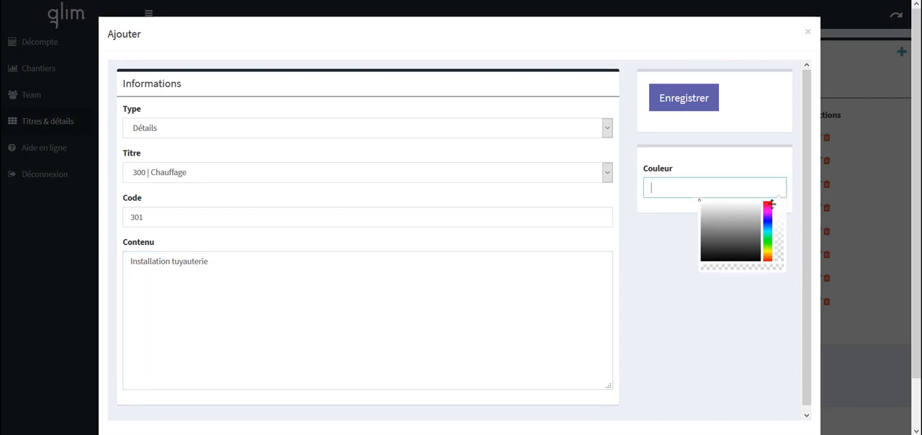
left_click(767, 205)
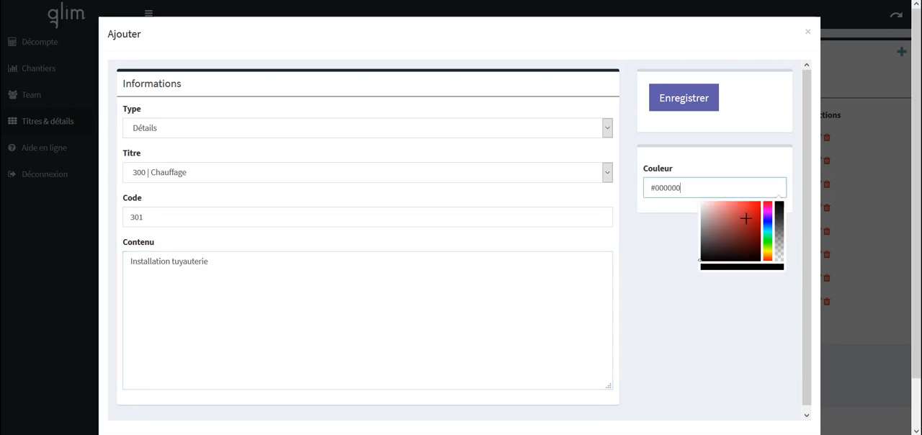
left_click(746, 216)
left_click_drag(746, 216, 747, 208)
left_click(725, 158)
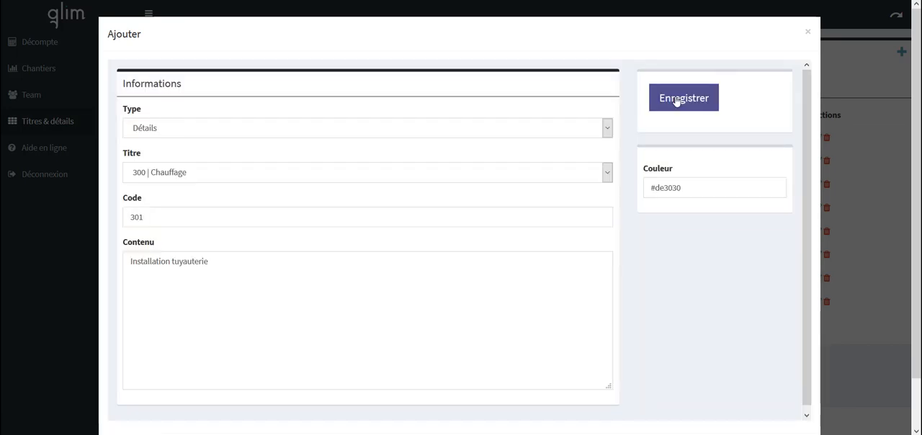
left_click(689, 102)
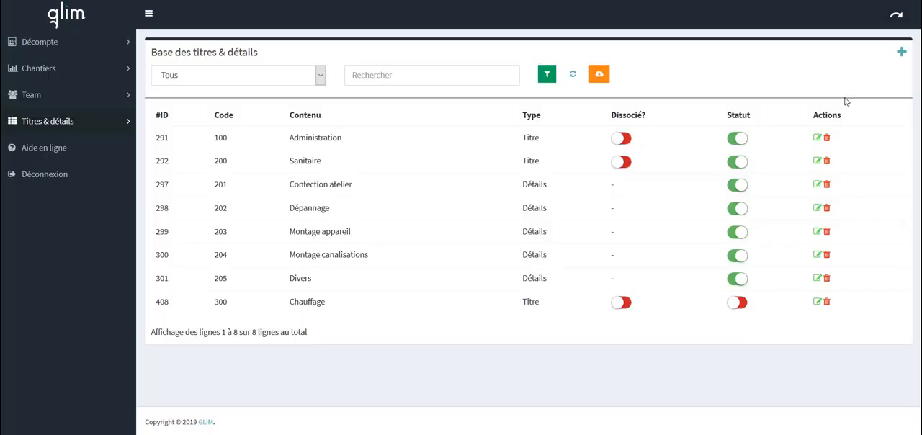
- Start a second entry of type Détails under the title 300 | Chauffage
left_click(901, 55)
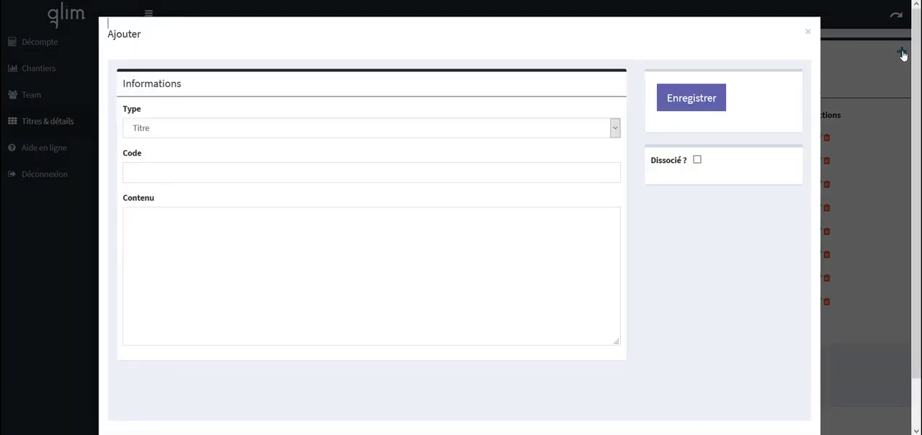
left_click(609, 130)
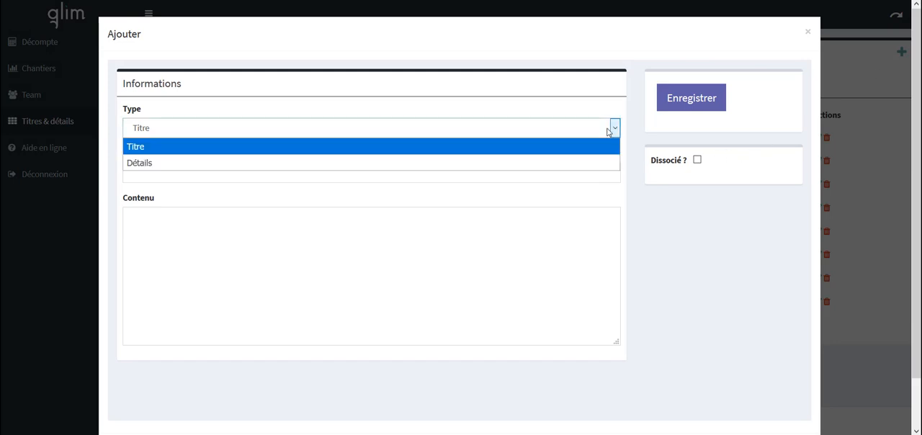
left_click(578, 165)
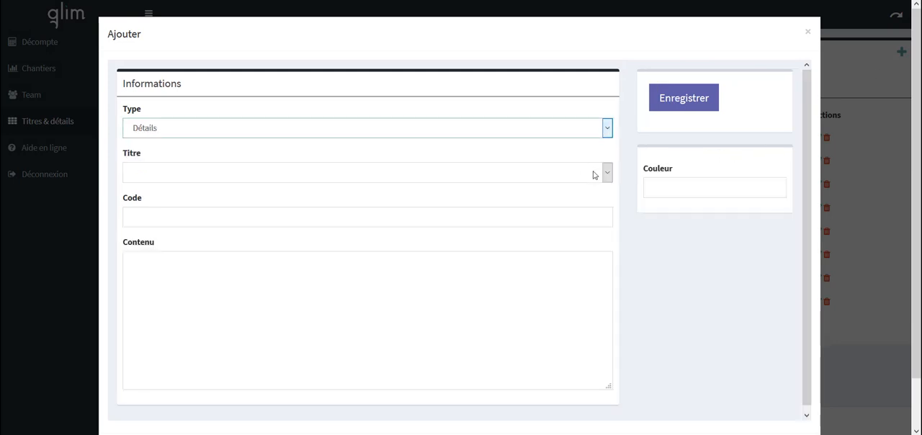
left_click(595, 173)
left_click(475, 241)
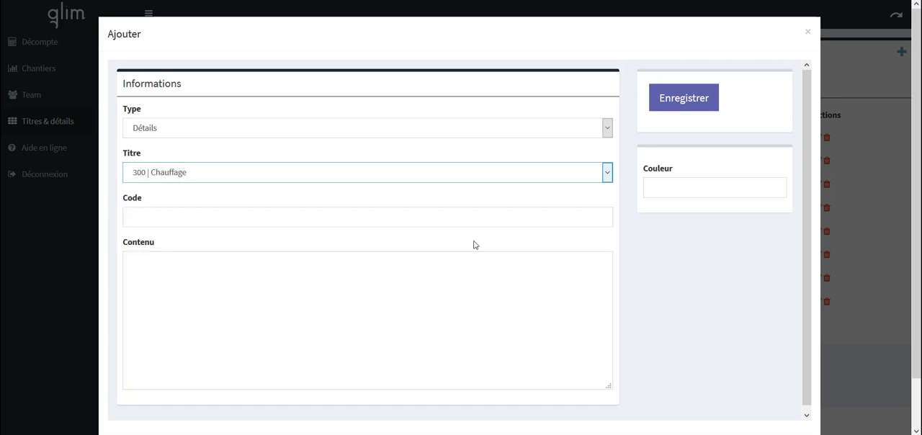
- Give the second detail the code 302 and the content "Entretien", save it and refresh the list
left_click(487, 221)
type("302")
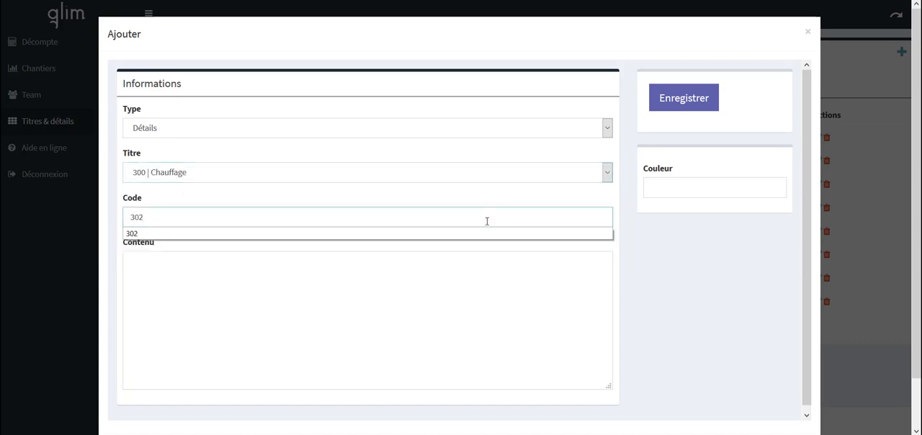
key("Tab")
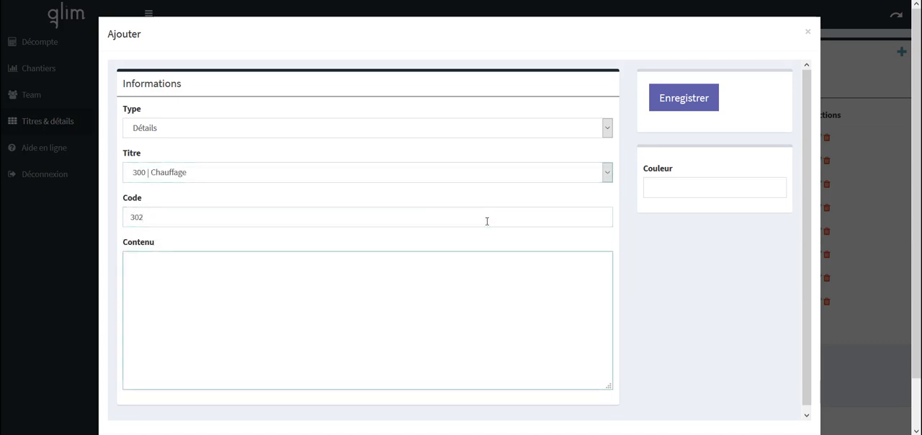
type("Entretien")
left_click(692, 102)
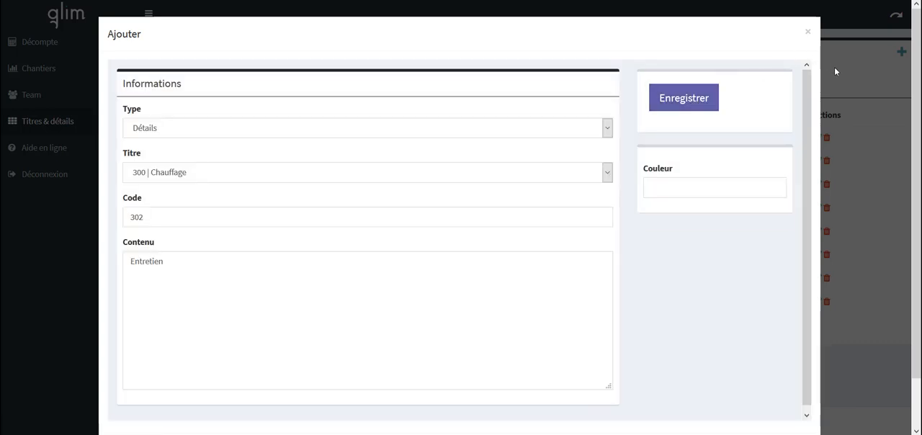
left_click(834, 66)
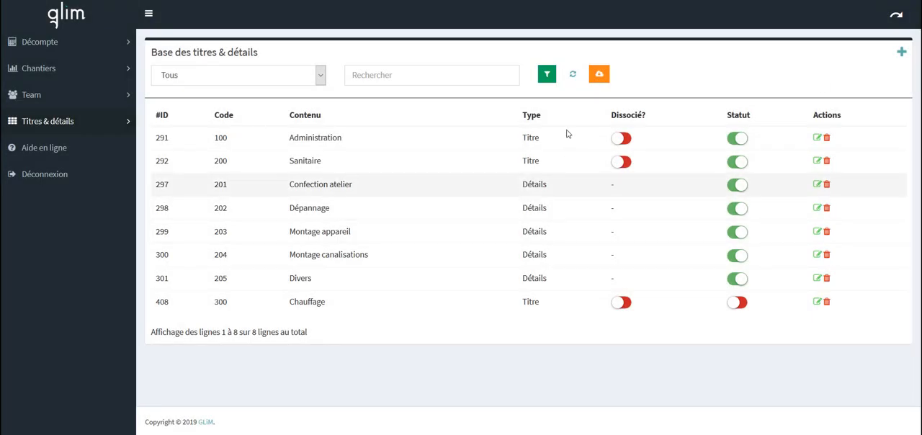
left_click(572, 74)
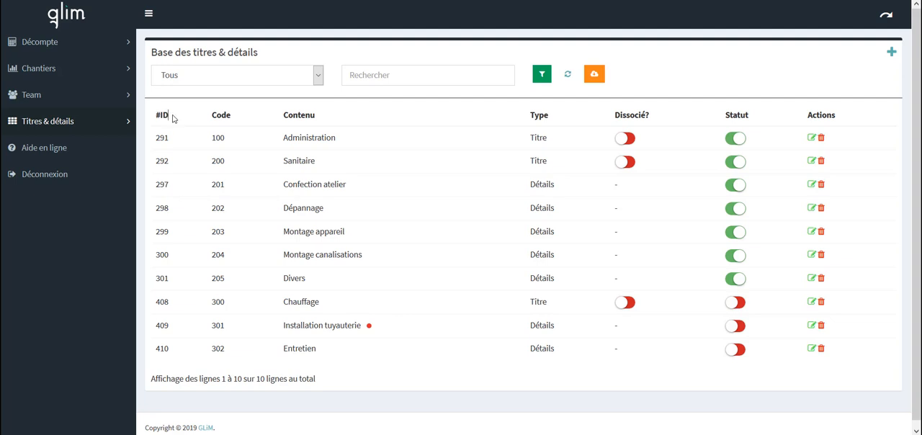
- Sort the list of titles and details by code in descending and ascending order, and by type
left_click(233, 120)
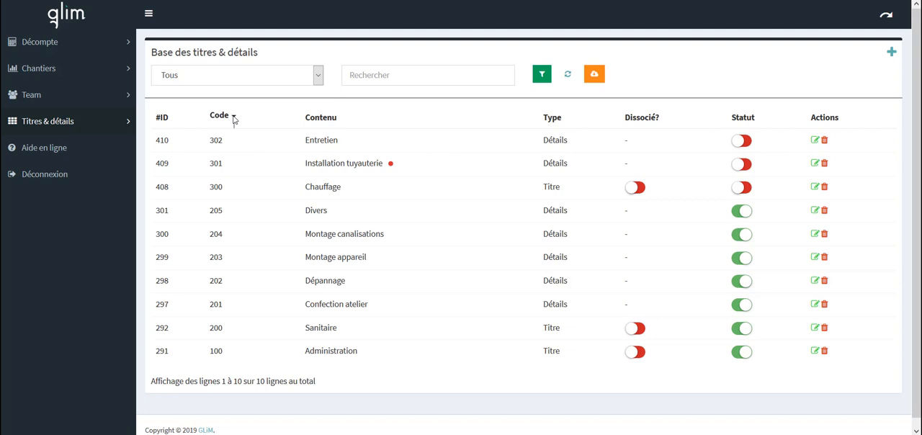
left_click(233, 119)
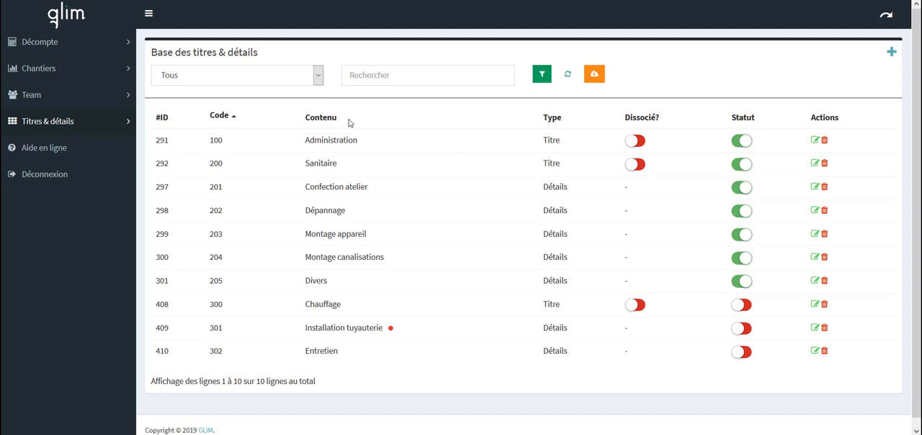
left_click(568, 121)
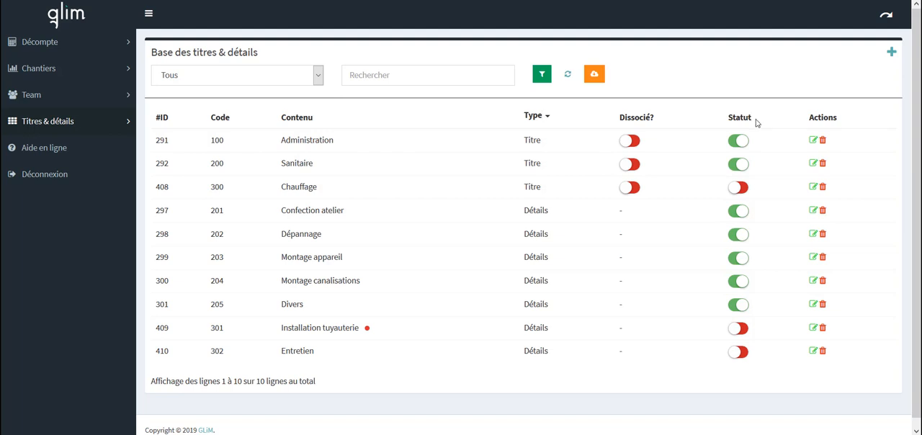
- Activate the status of Chauffage, Installation tuyauterie and Entretien, and check the edit form of detail 302
left_click(738, 189)
left_click(737, 191)
left_click(737, 190)
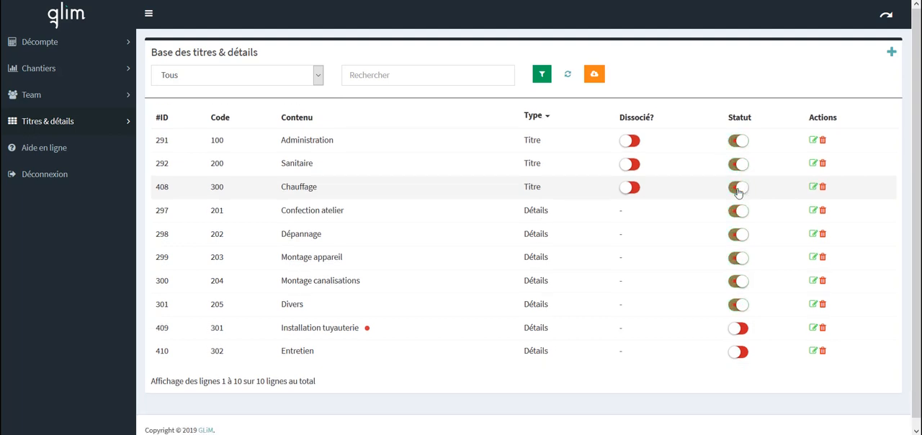
left_click(739, 331)
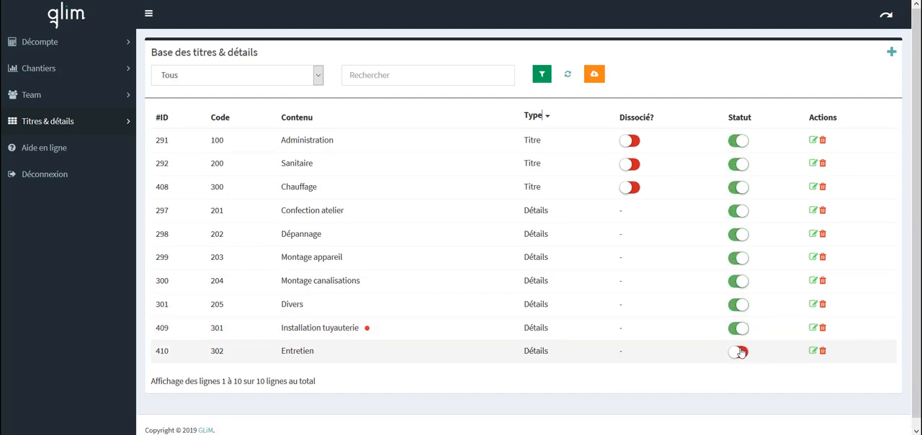
left_click(739, 353)
left_click(812, 351)
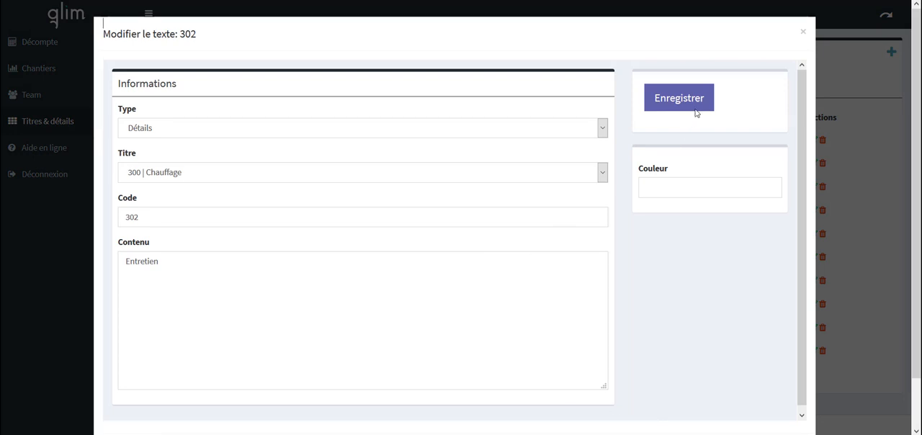
left_click(805, 34)
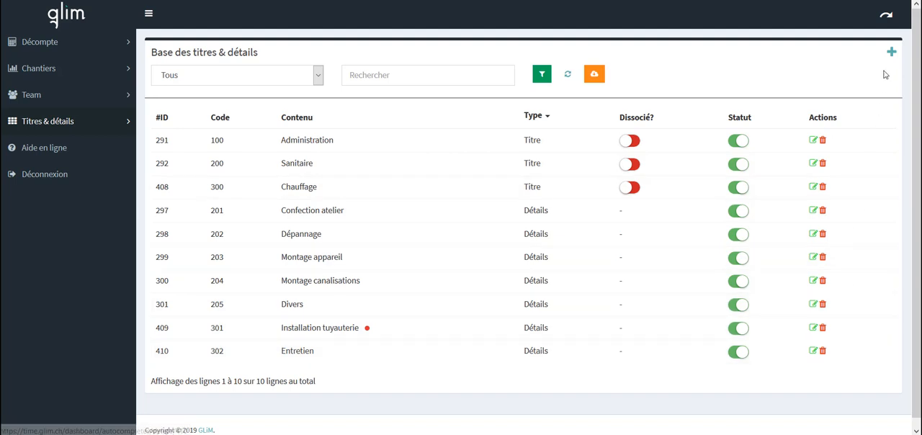
- Go to the time-entry interface and start an entry for the Régie du Centre SA site "Immeuble les colibris 1A"
left_click(886, 19)
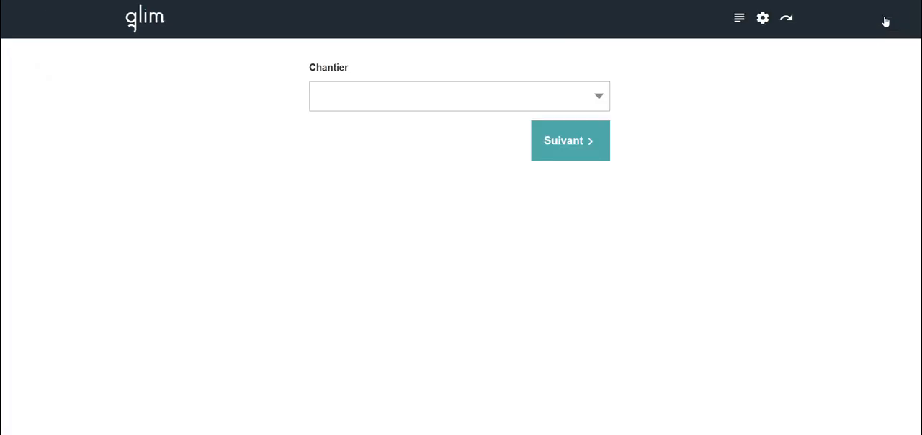
left_click(542, 108)
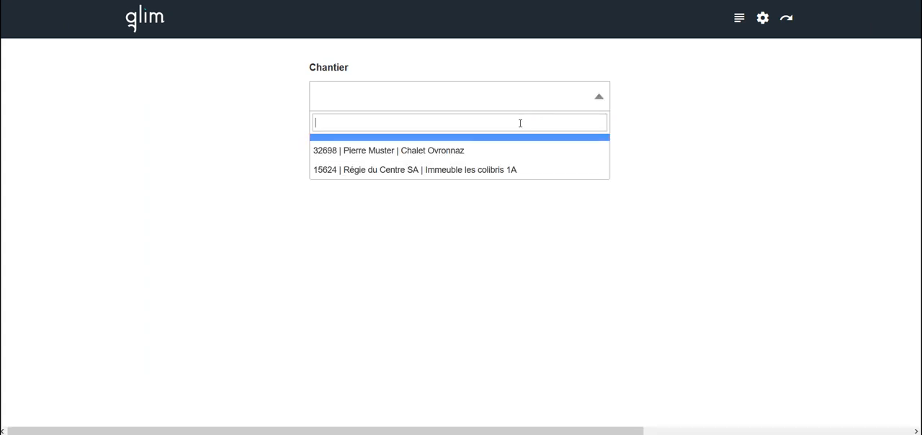
left_click(492, 173)
left_click(578, 141)
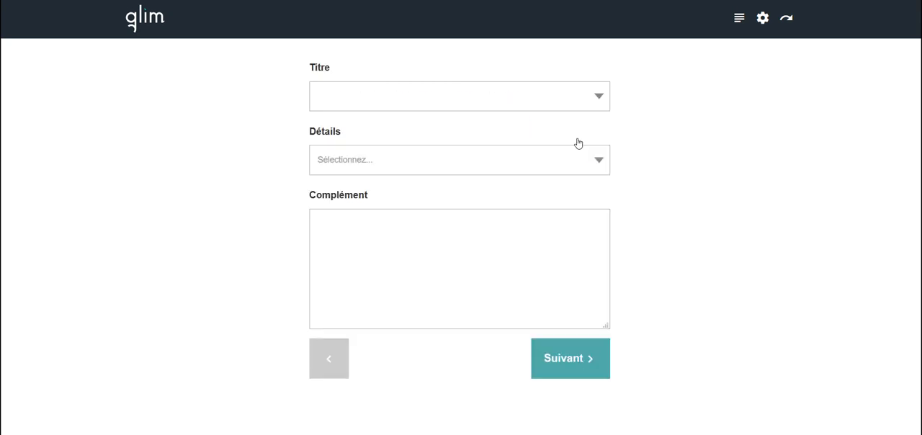
- Choose the title 300 | Chauffage and the detail 301 - Installation tuyauterie for the entry
left_click(575, 105)
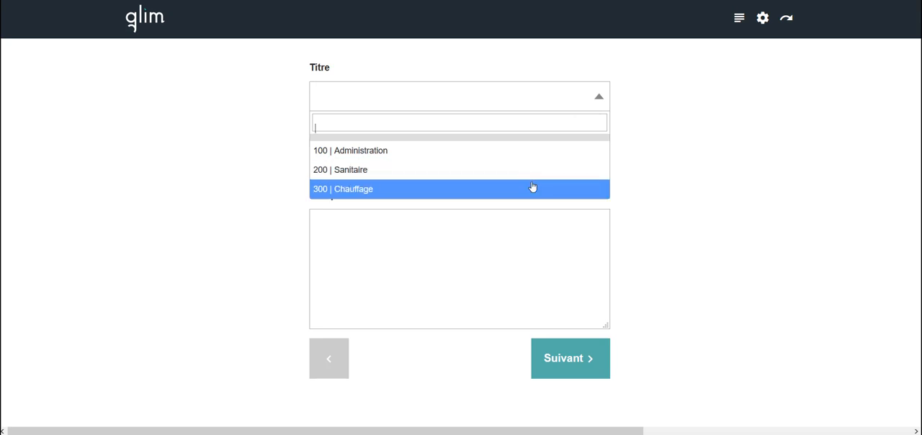
left_click(533, 188)
left_click(561, 173)
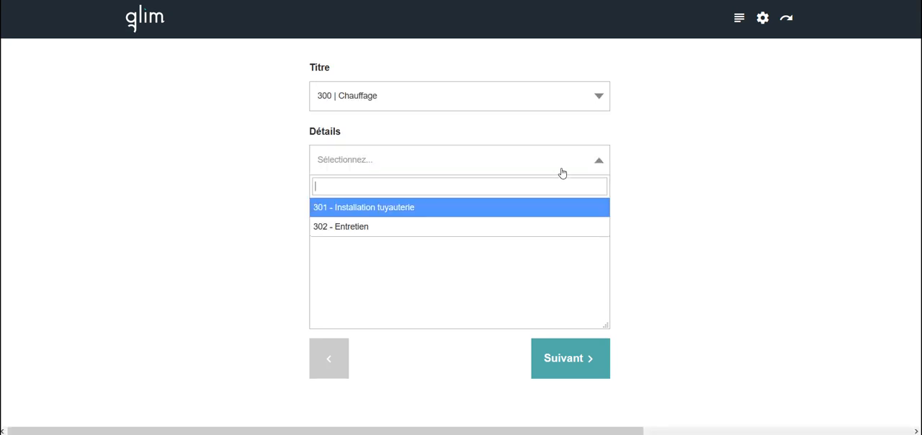
left_click(513, 211)
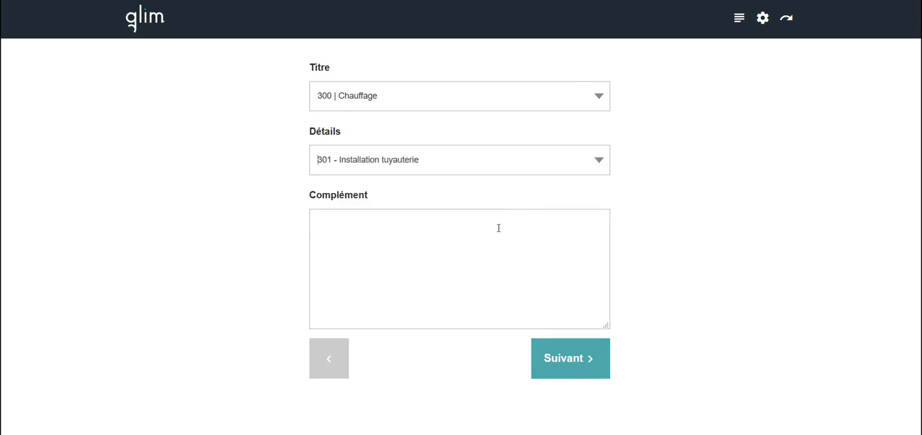
- Add the complement "Selon demande client du 10 novembre 2019 par téléphone" and continue to the date and duration
left_click(473, 223)
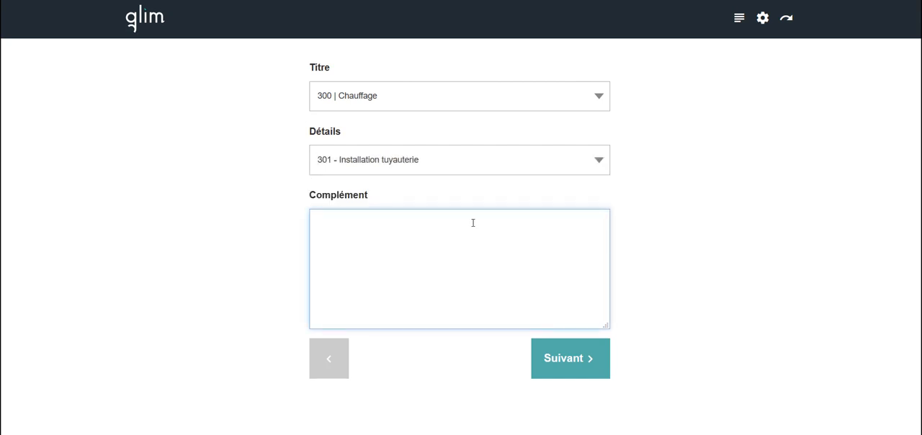
type("Selon demande client du")
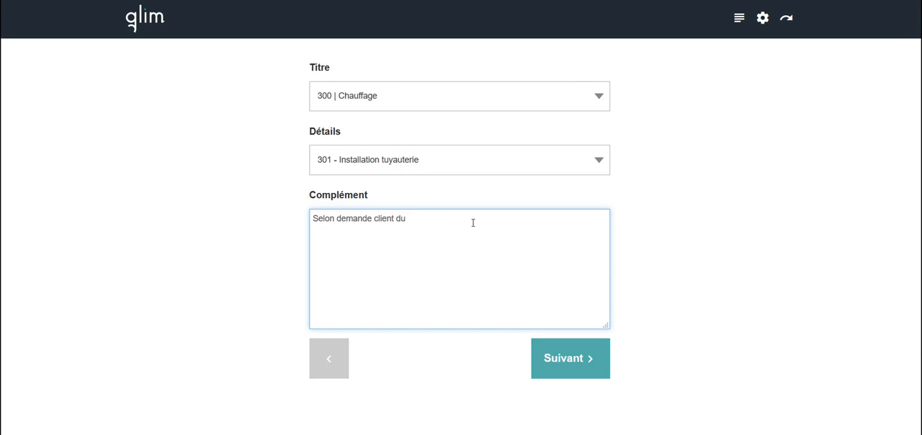
type(" 10 novembre 2019 par téléphone")
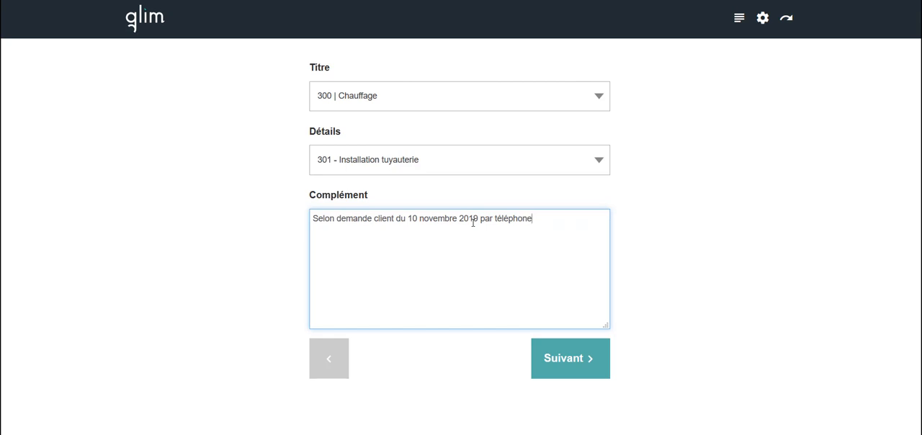
left_click(563, 358)
- Set the date to Monday 2 December 2019 and the duration to 4:50, and save the entry without a photo
left_click(417, 93)
left_click(379, 176)
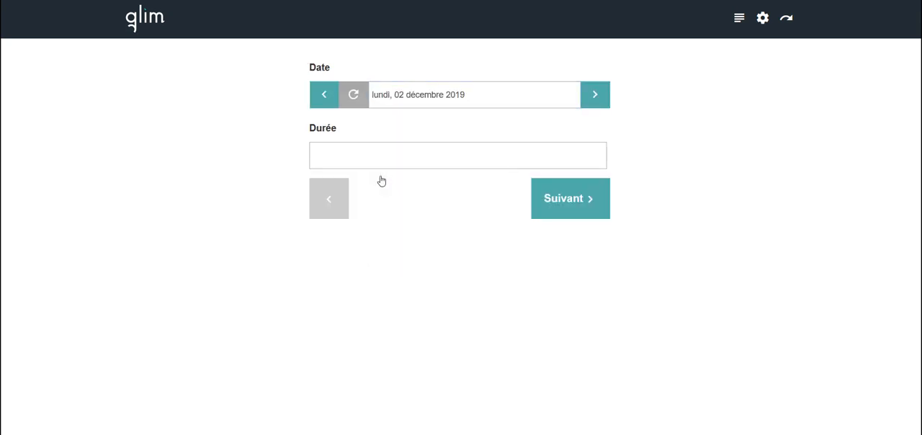
left_click(353, 155)
type("4")
key("Tab")
type("50")
left_click(557, 202)
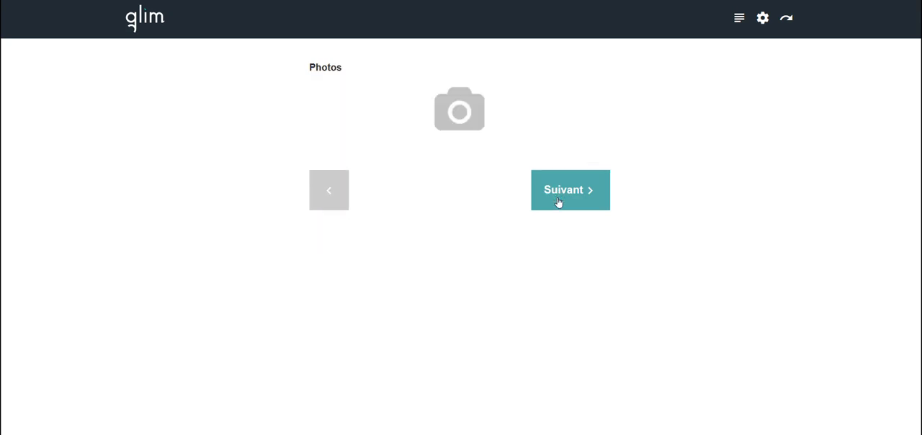
left_click(558, 204)
left_click(547, 258)
- Start another entry for Immeuble les colibris 1A with the title 300 | Chauffage and the detail 302 - Entretien
left_click(136, 25)
left_click(389, 98)
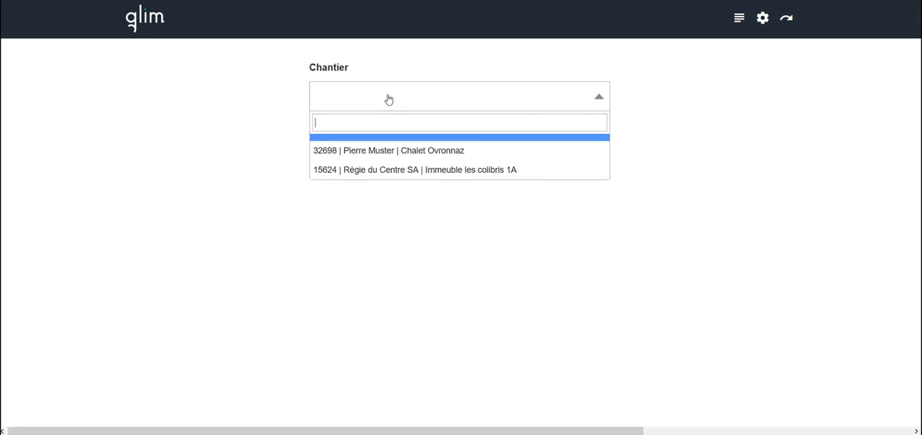
left_click(403, 170)
left_click(543, 139)
left_click(456, 96)
left_click(456, 188)
left_click(454, 159)
left_click(403, 226)
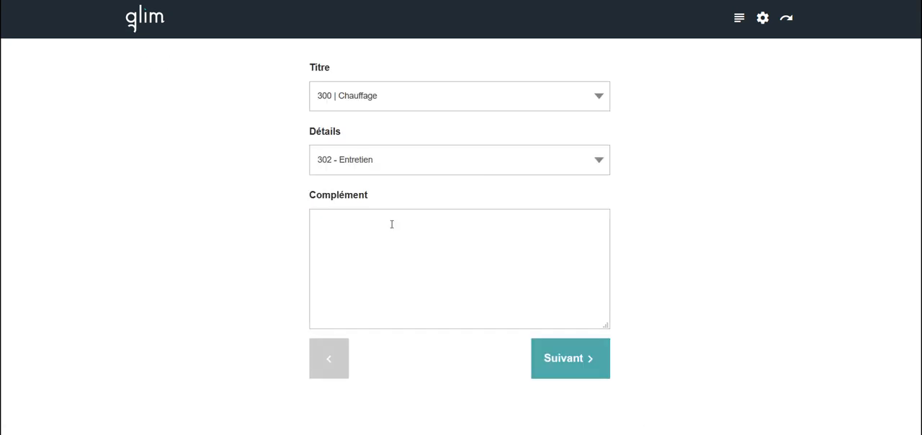
- Add the complement "Contrôle installation effectuée en début décembre" and continue to the date and duration
left_click(392, 223)
type("Contrôle installation effectu")
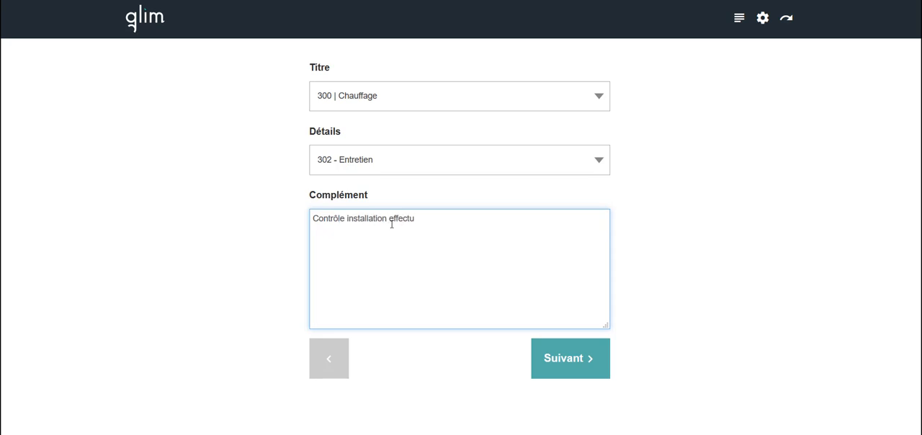
type("ée en début absence")
left_click(561, 352)
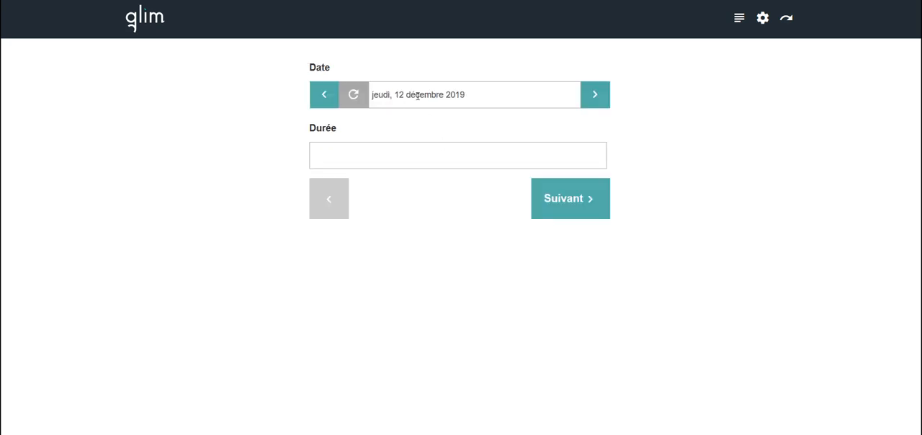
- Set the entry's date to Monday 9 December 2019 and its duration to 1:15, and continue to the photos
left_click(381, 195)
left_click(371, 157)
scroll(338, 204, "up", 1)
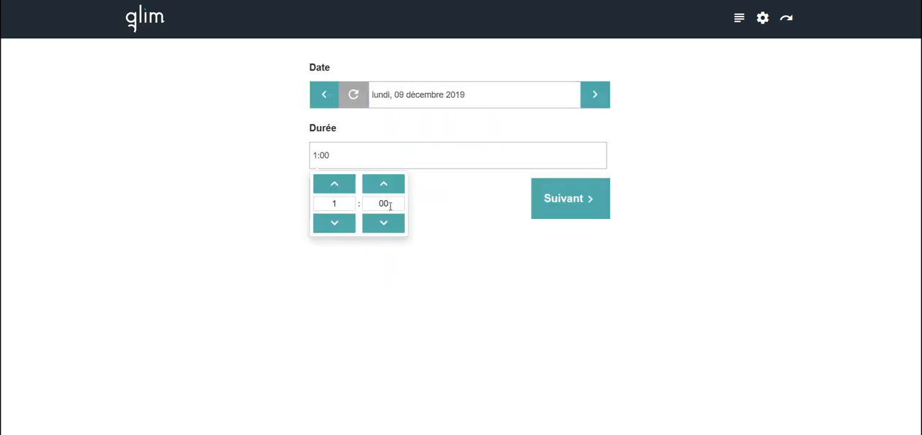
scroll(389, 205, "up", 1)
left_click(465, 217)
left_click(546, 193)
- Attach the photo Installation.chauffage.jpg to the Entretien entry and save it
left_click(460, 111)
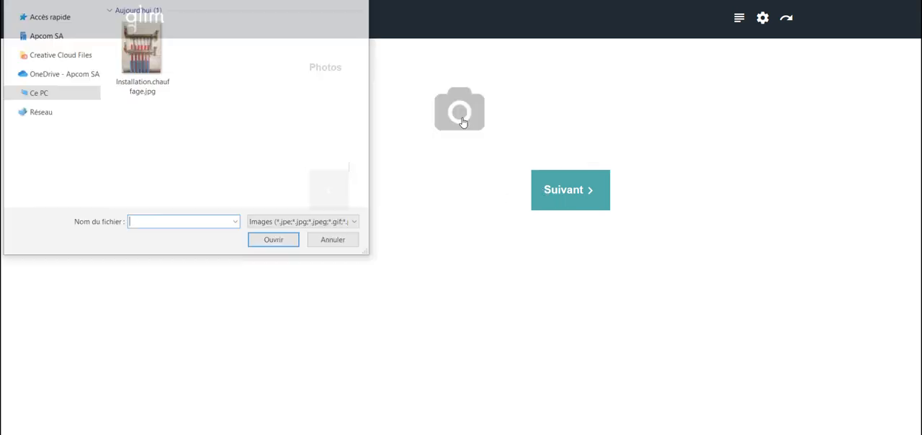
left_click(153, 62)
left_click(274, 242)
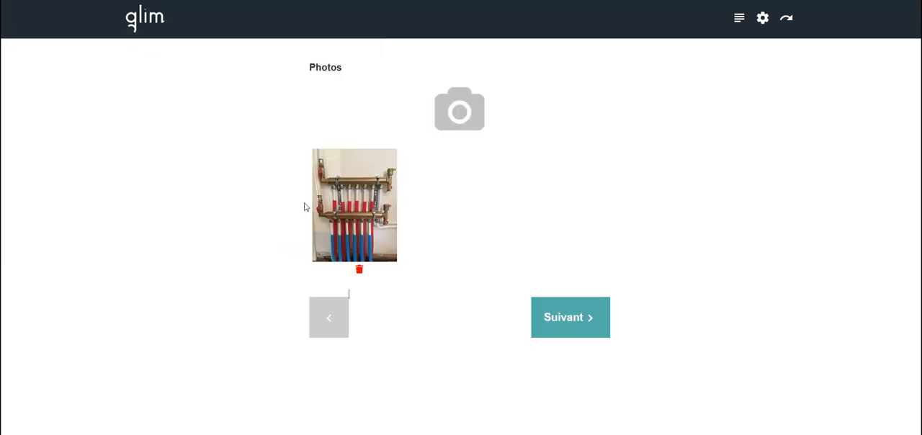
left_click(580, 319)
left_click(553, 380)
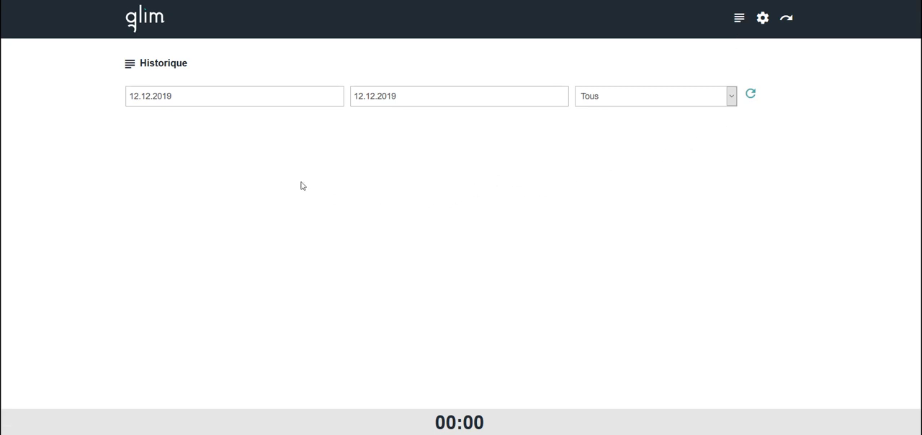
- Set the start date of the history to 02.12.2019 to list the recorded entries
left_click(184, 97)
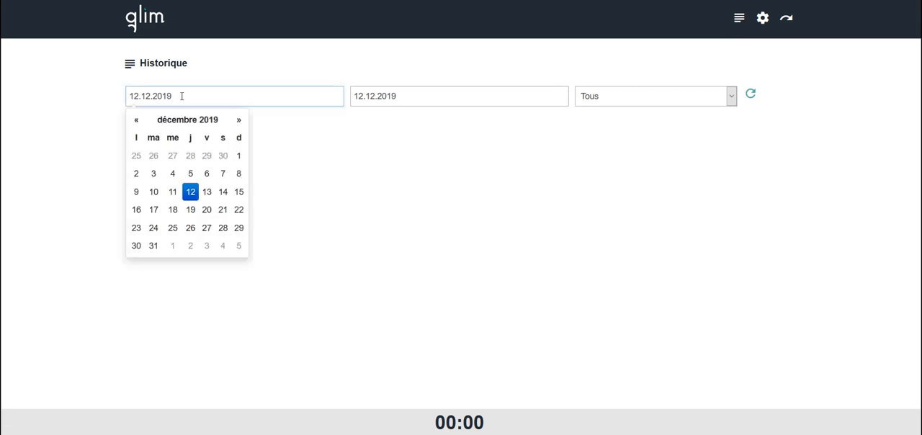
left_click(136, 175)
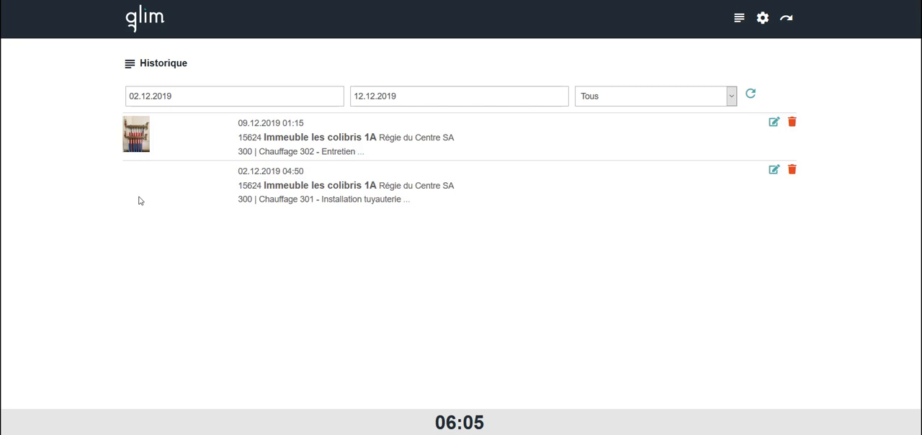
- Return to the administration dashboard, open the Décompte and sort its entries by execution date, oldest first
left_click(788, 22)
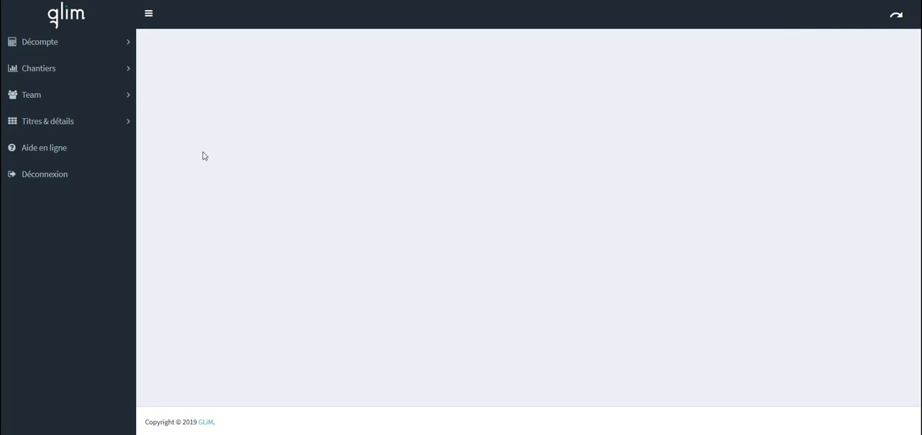
left_click(52, 47)
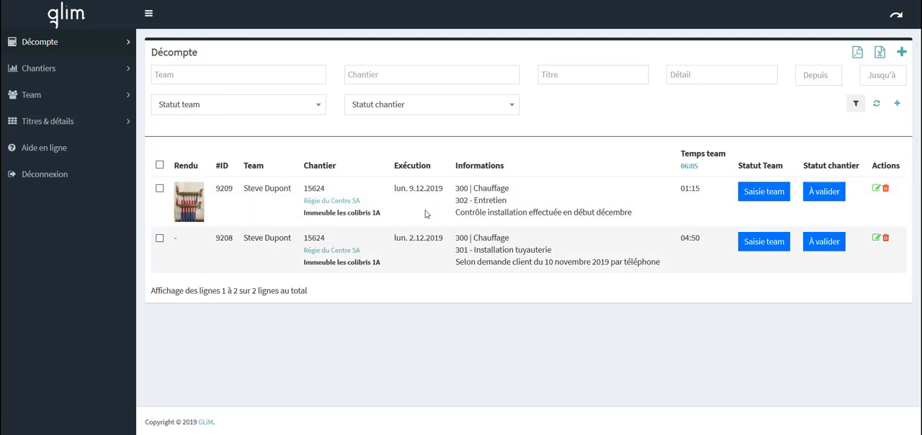
left_click(431, 166)
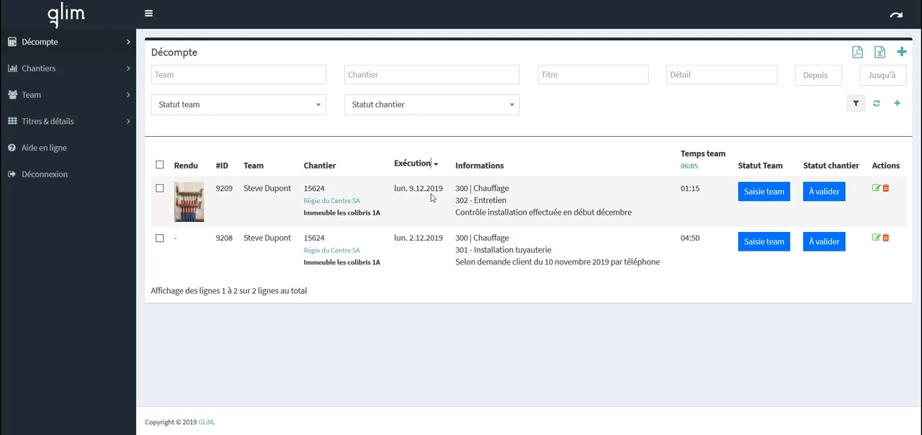
left_click(435, 167)
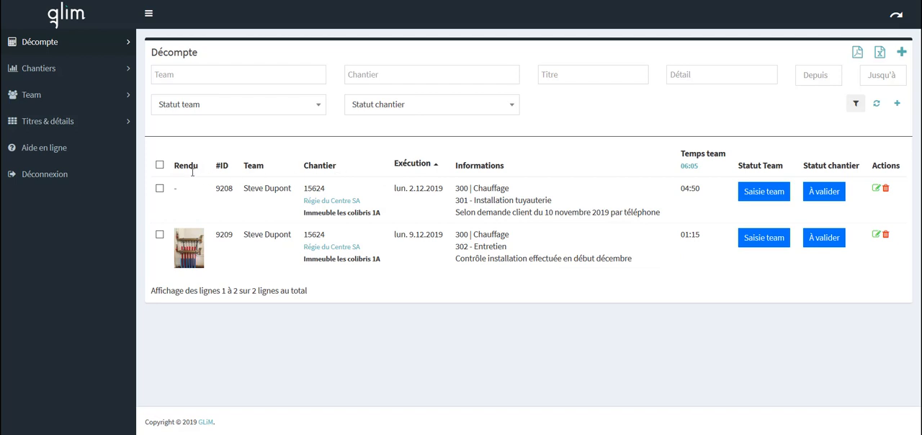
- View the Entretien entry's photo enlarged, check its image options and close it
left_click(197, 247)
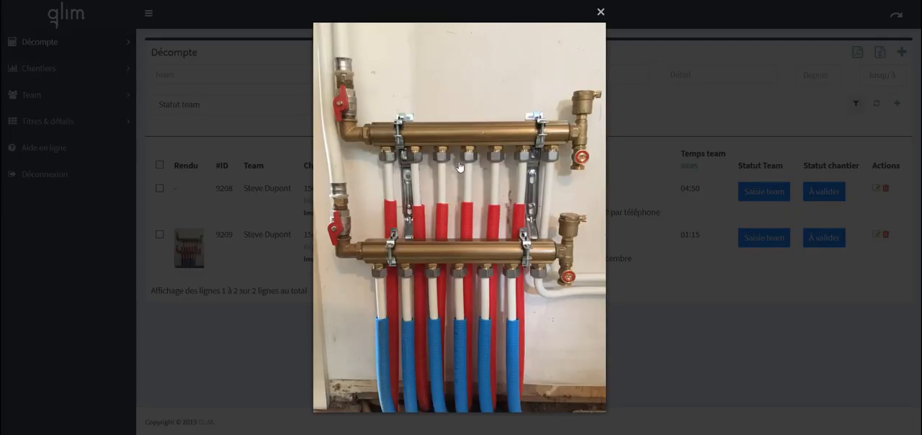
right_click(512, 214)
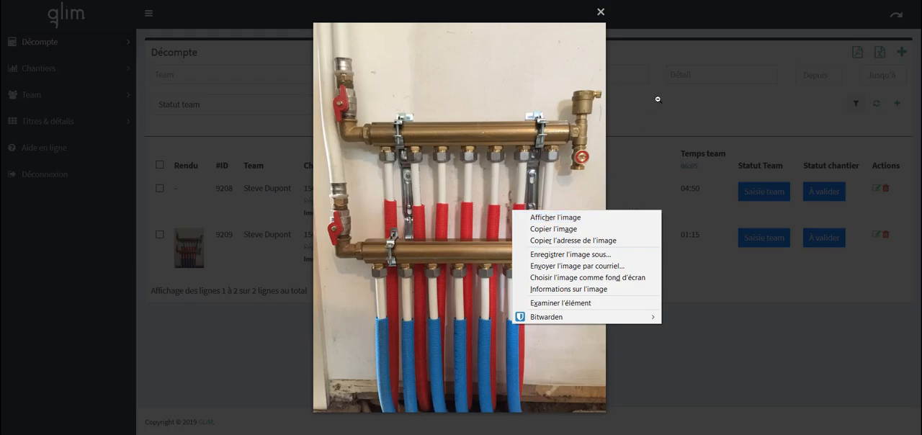
left_click(600, 12)
left_click(601, 12)
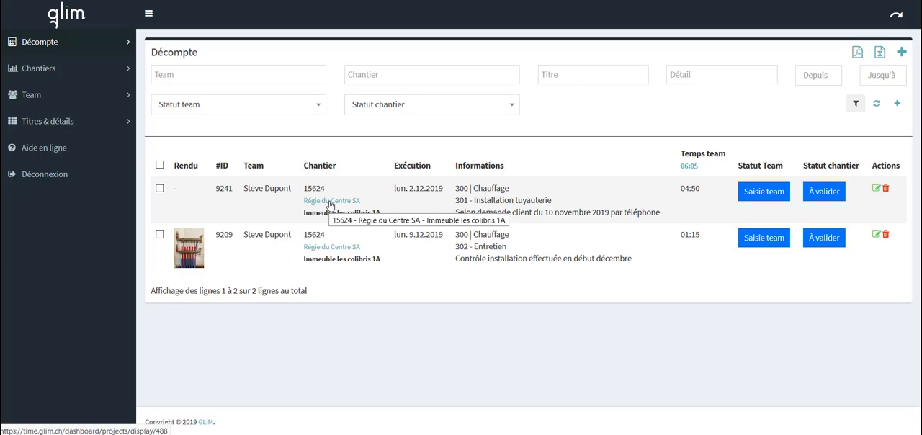
- Review the summary of the Immeuble les colibris 1A site and its export options, and close it
left_click(330, 205)
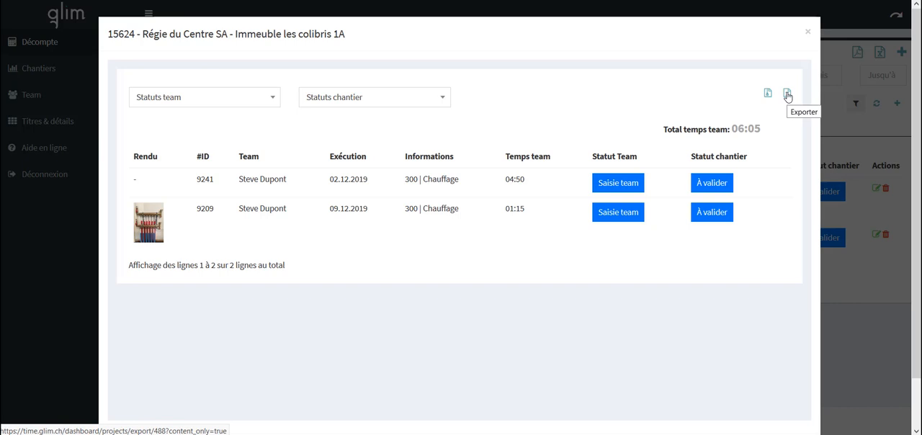
left_click(808, 32)
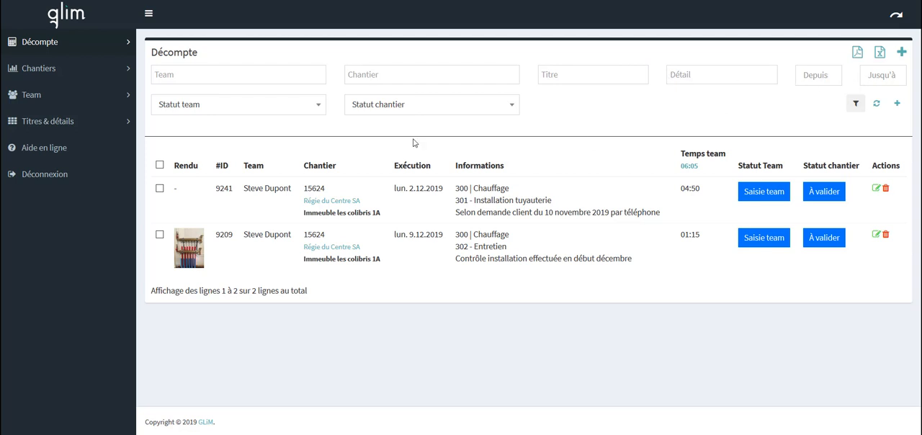
- Check the options available in the Statut team and Statut chantier filters without selecting any
left_click(258, 112)
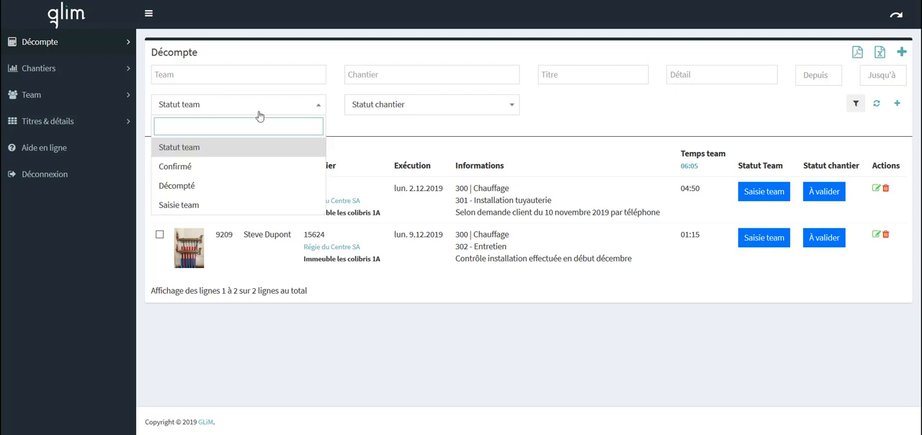
left_click(389, 115)
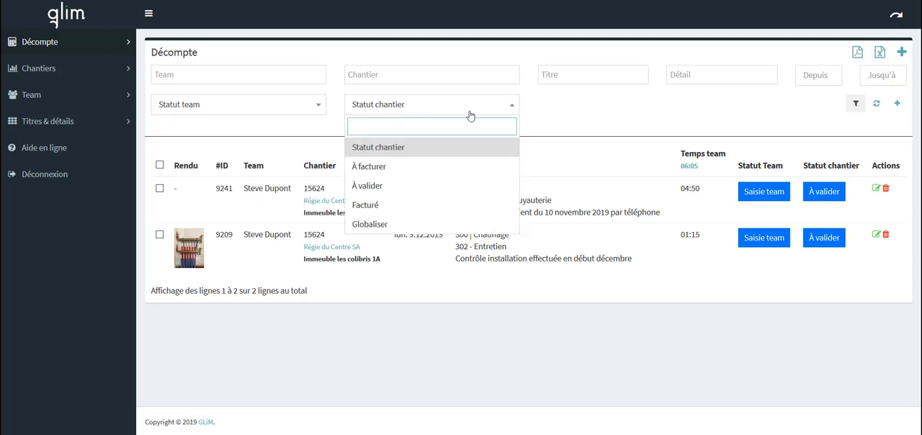
left_click(719, 105)
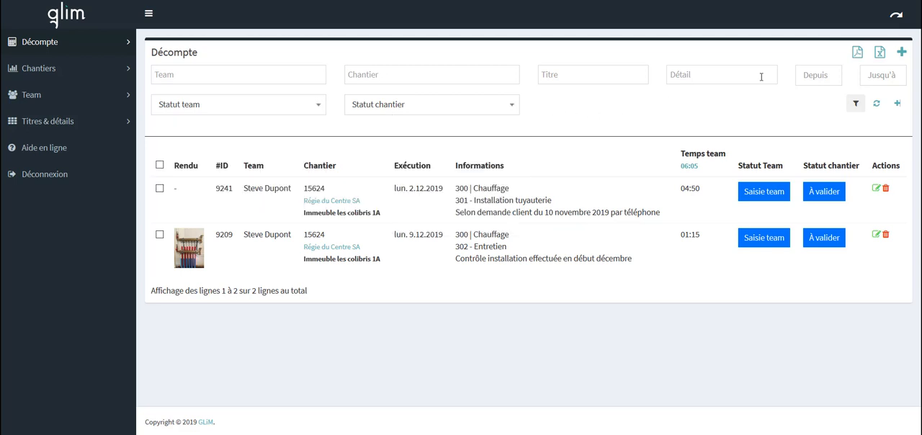
- Generate a PDF report of document type Décompte, open it with TWINUI (par défaut), and close the report and its export dialog
left_click(855, 58)
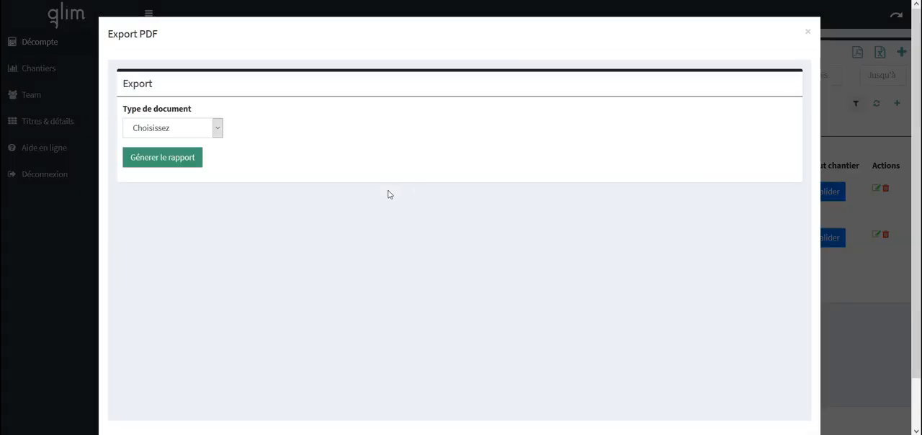
left_click(218, 129)
left_click(188, 199)
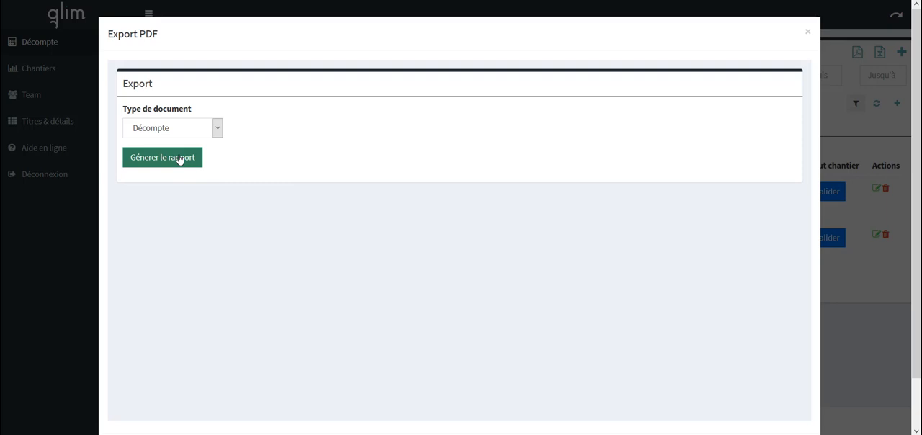
left_click(180, 160)
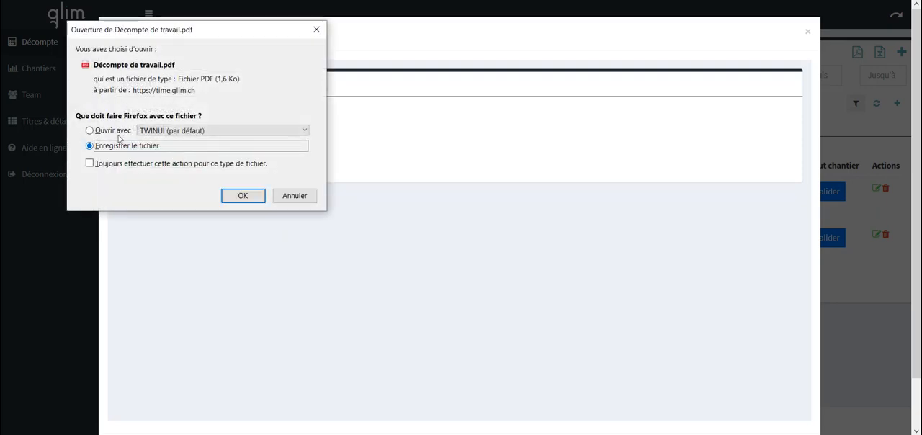
key("Up")
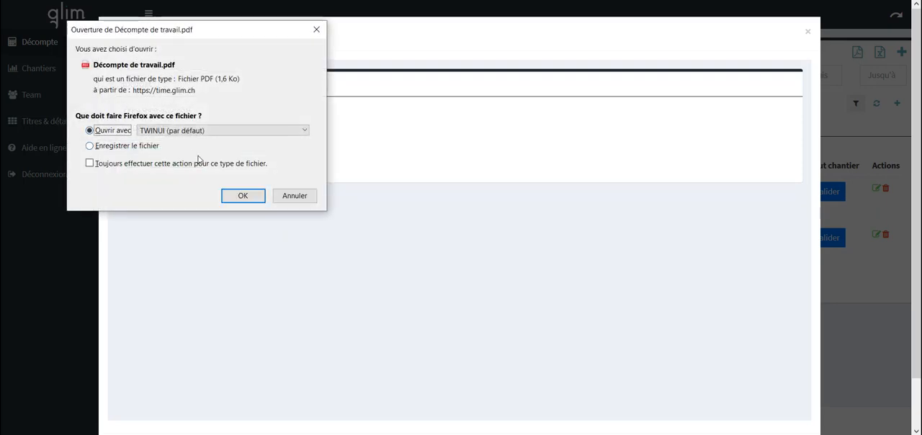
left_click(231, 199)
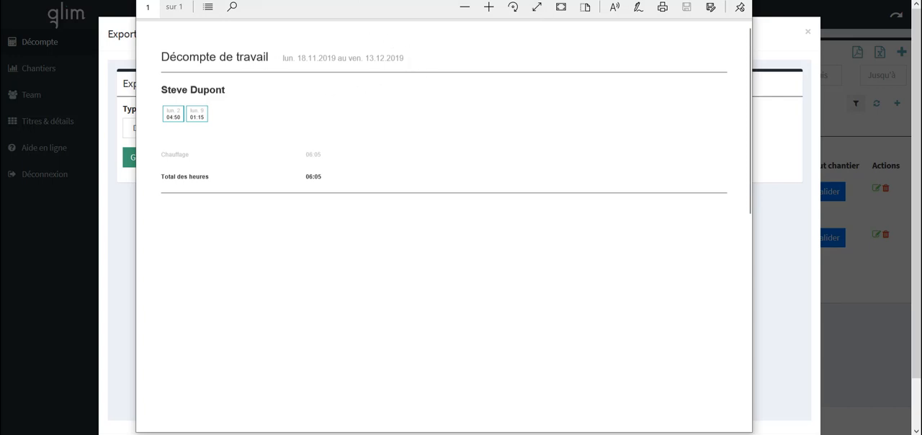
key("Escape")
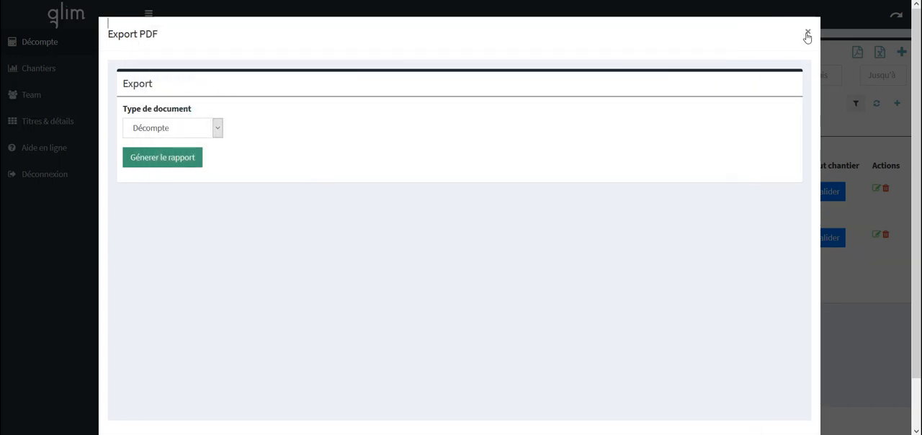
left_click(807, 31)
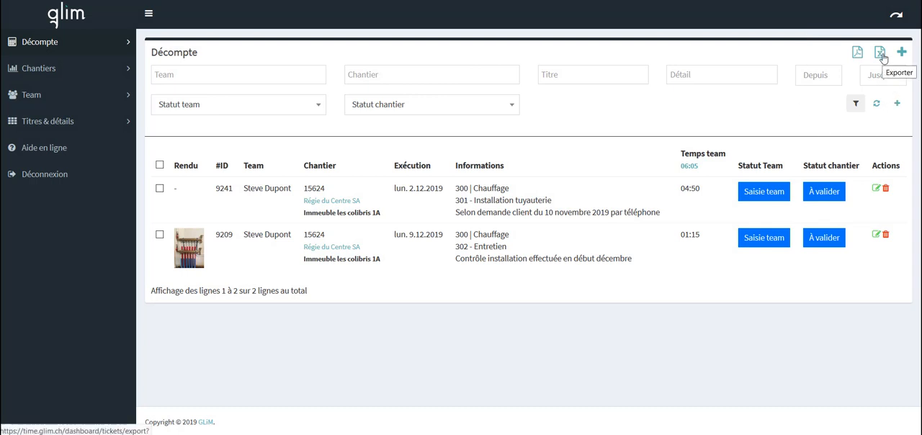
- Export the Décompte entries as a CSV file, open it with Microsoft Excel and look over its columns
left_click(881, 54)
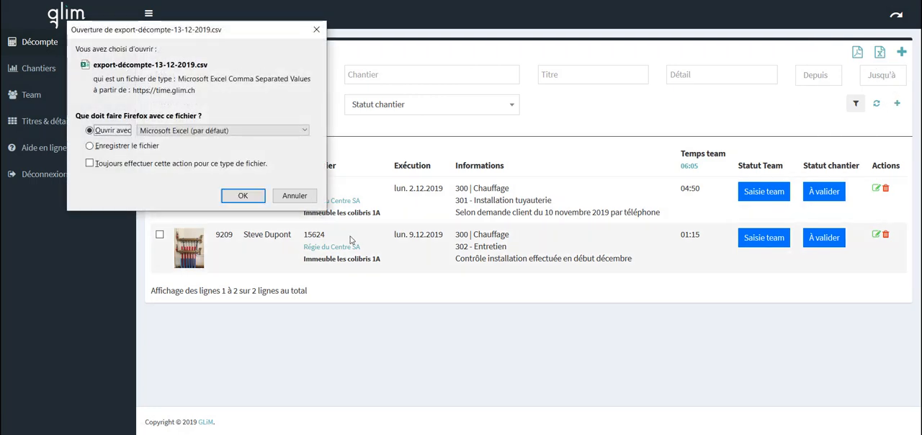
left_click(229, 199)
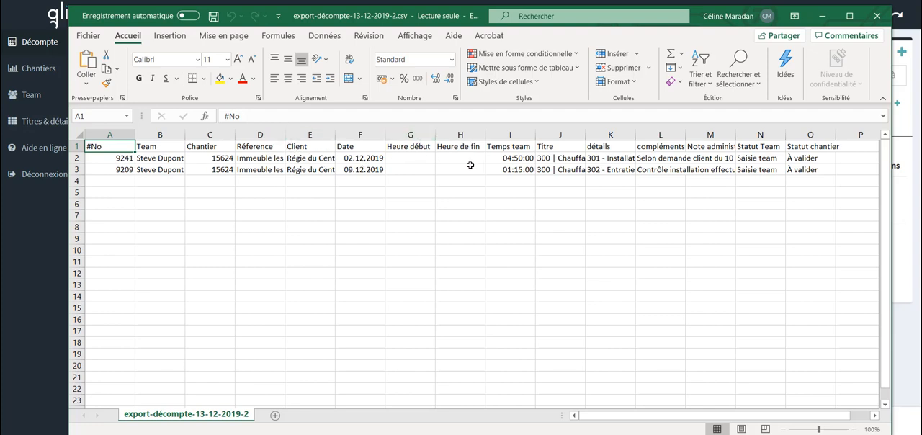
scroll(497, 166, "right", 3)
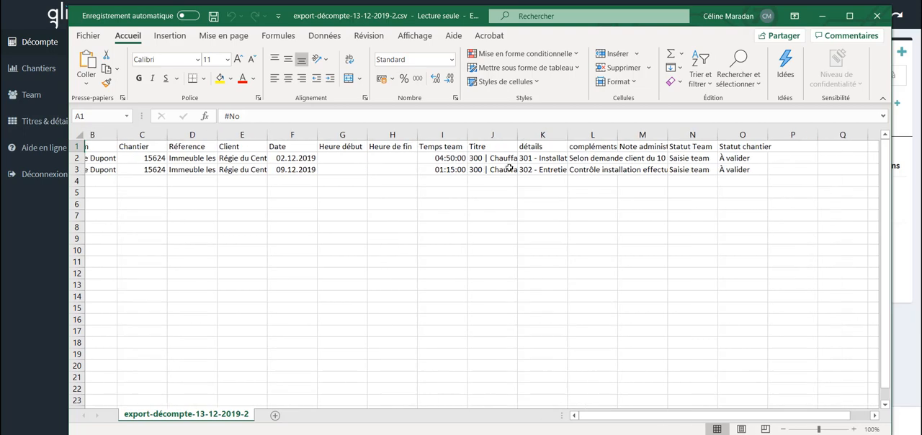
scroll(508, 168, "right", 2)
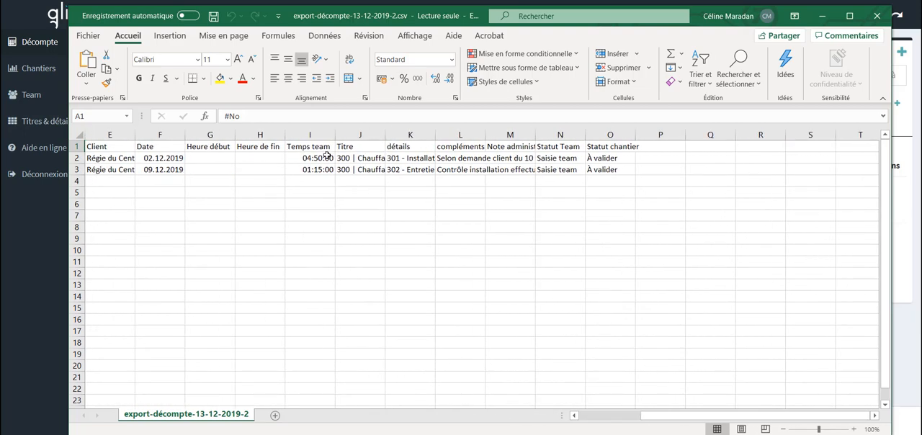
- Fit the Titre, détails and compléments columns to their content to read the exported entries, and close the workbook without saving
double_click(385, 134)
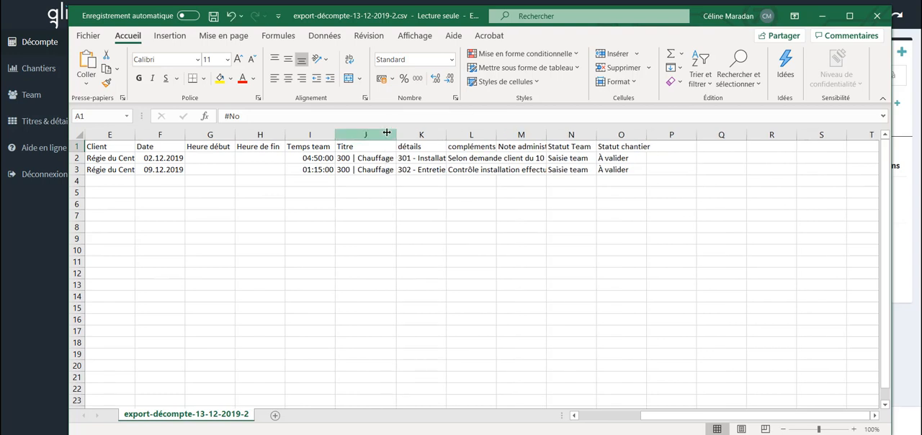
double_click(446, 134)
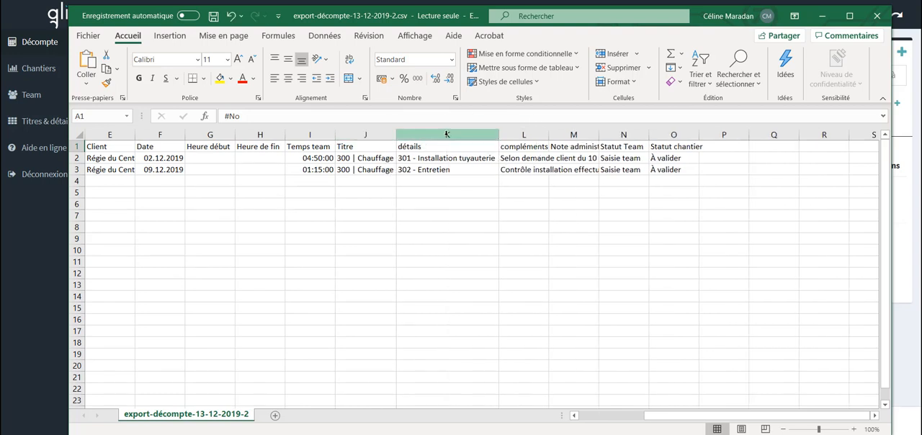
double_click(549, 135)
scroll(741, 163, "right", 3)
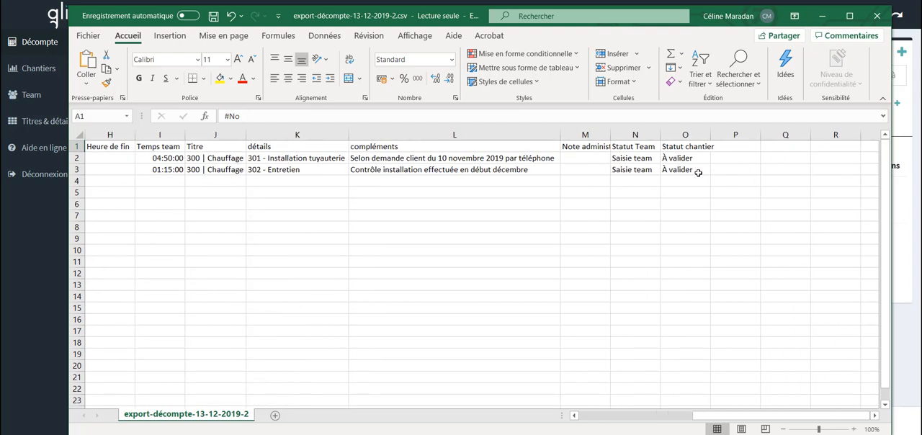
left_click(873, 23)
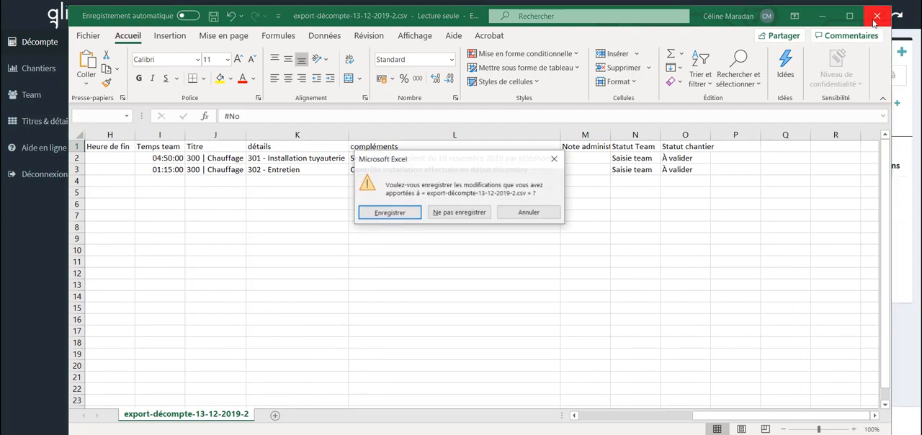
left_click(445, 214)
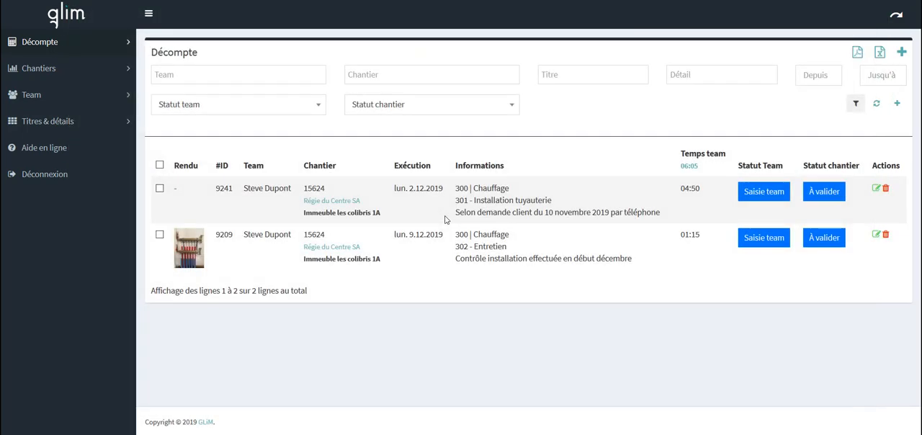